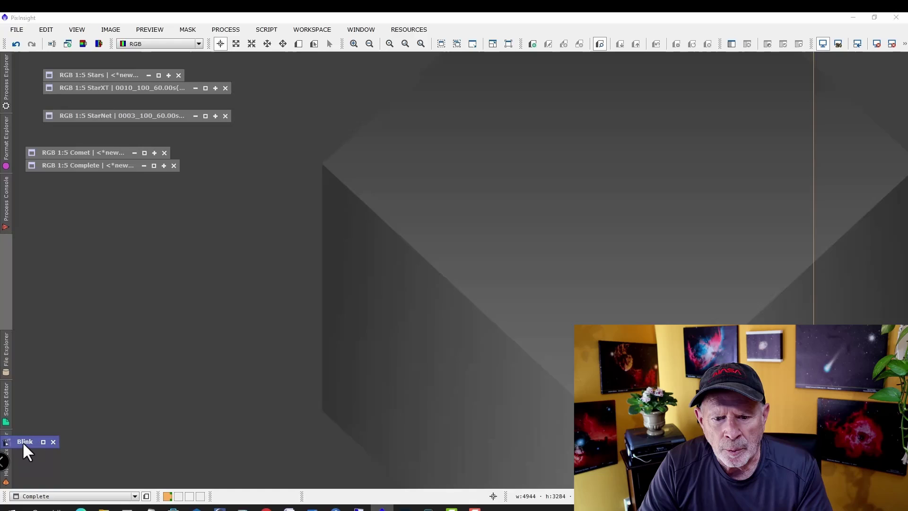
- Restore Blink and add all fourteen .fits frames from 2023-01-24_T2 > Comet_FIT
double_click(24, 444)
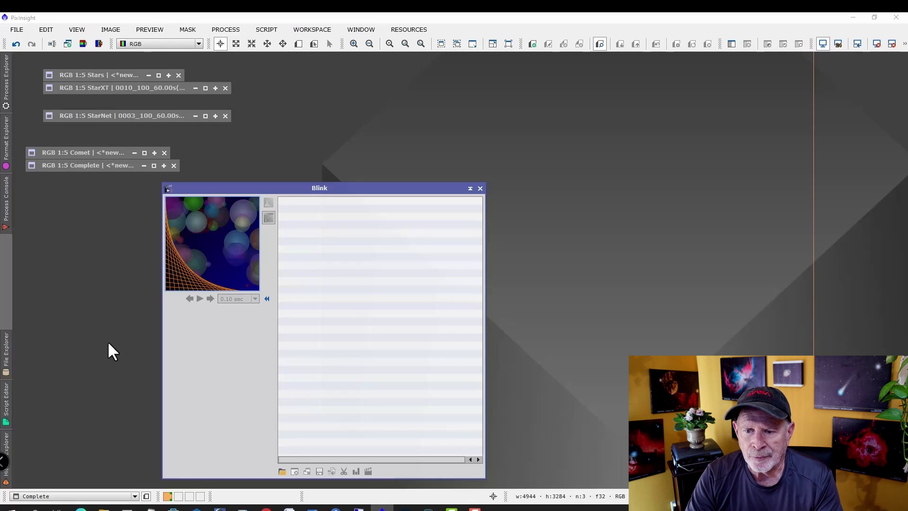
click(282, 472)
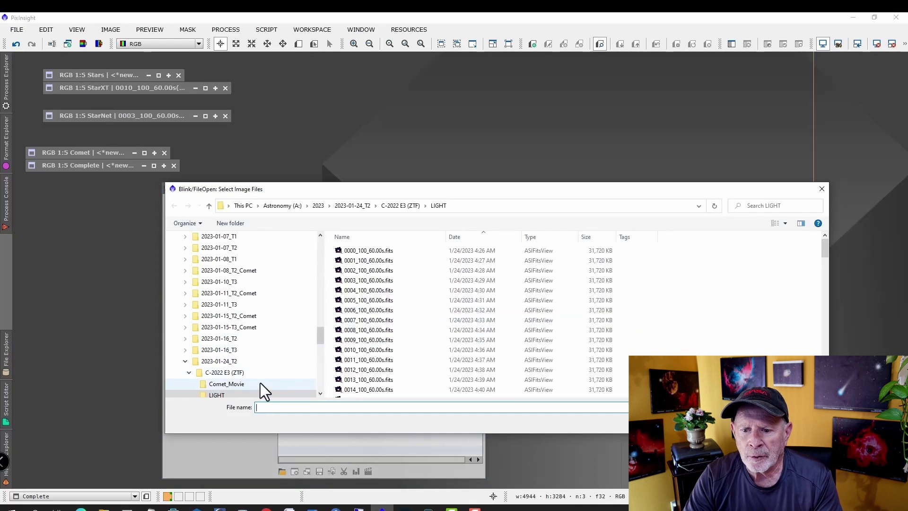
click(226, 363)
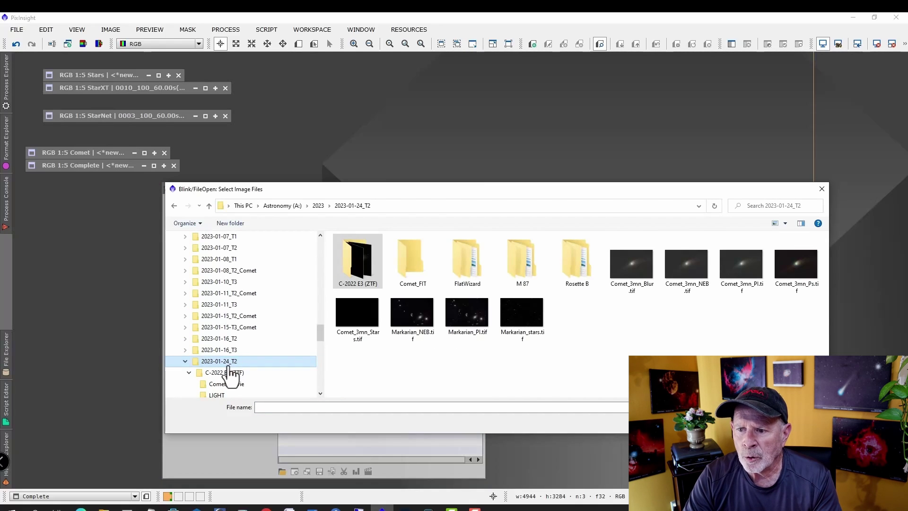
double_click(405, 258)
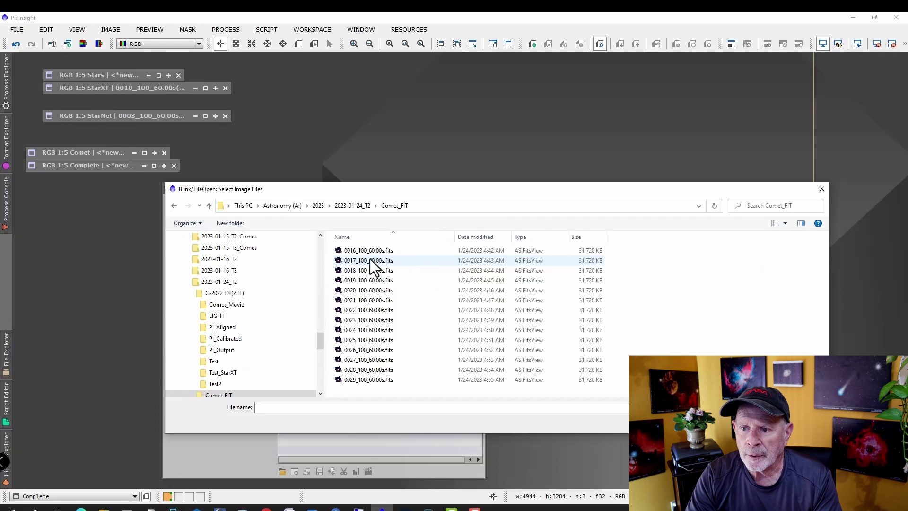
click(357, 249)
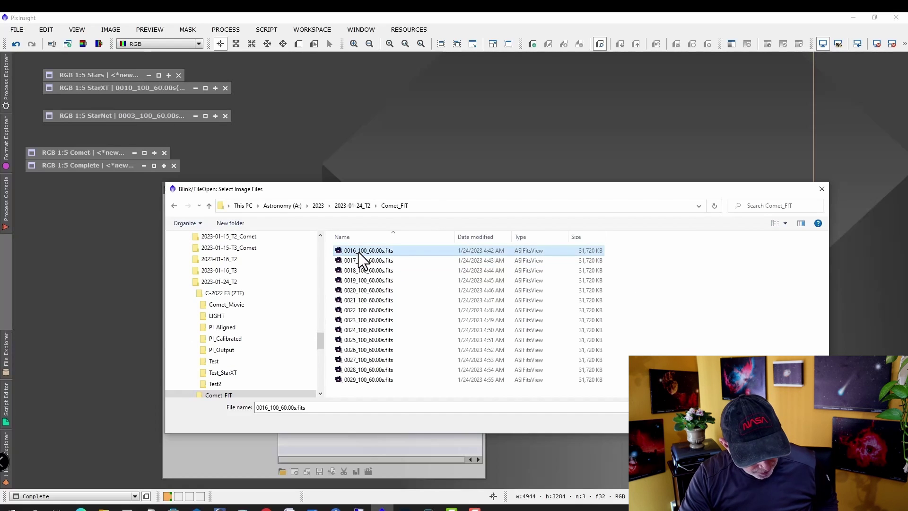
key(ctrl+a)
key(Return)
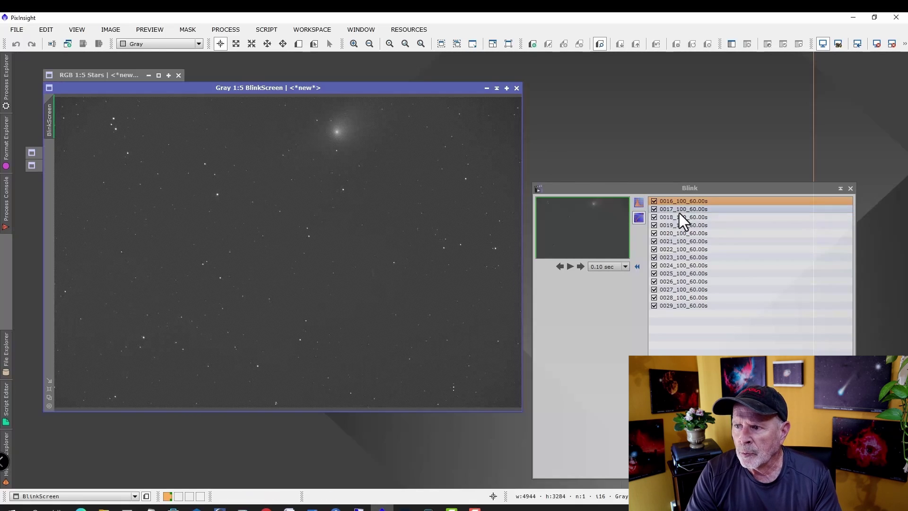
- Step forward through the comet frames in Blink one at a time
click(580, 267)
click(581, 266)
click(580, 267)
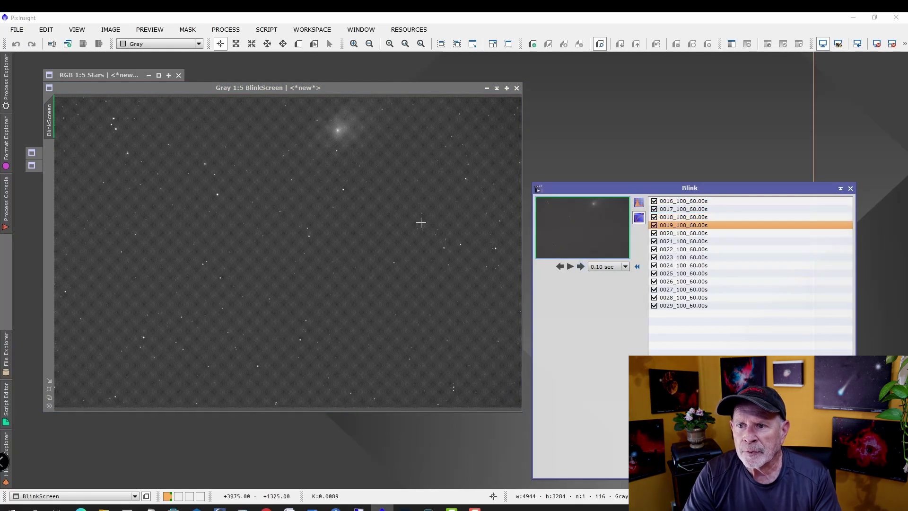
click(581, 266)
click(581, 266)
click(581, 266)
click(581, 265)
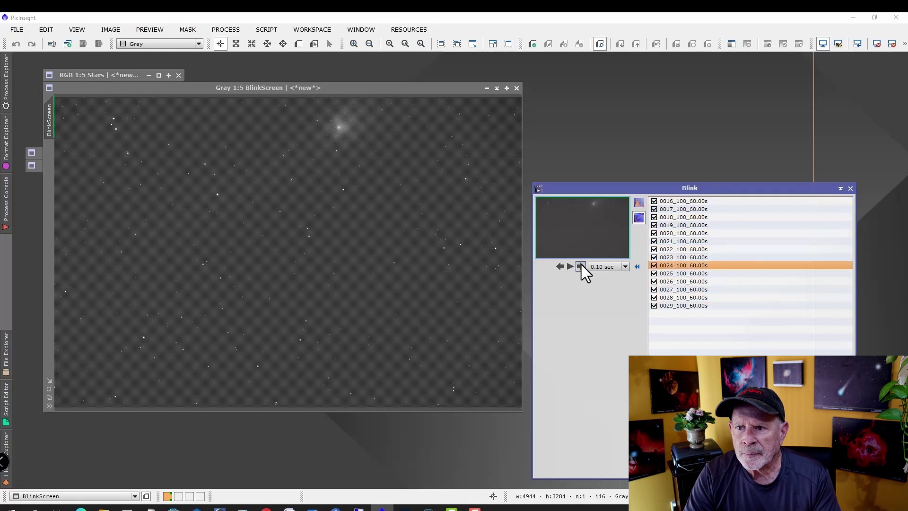
- Stop the blink animation, shade the Blink tool and close the BlinkScreen preview
click(580, 266)
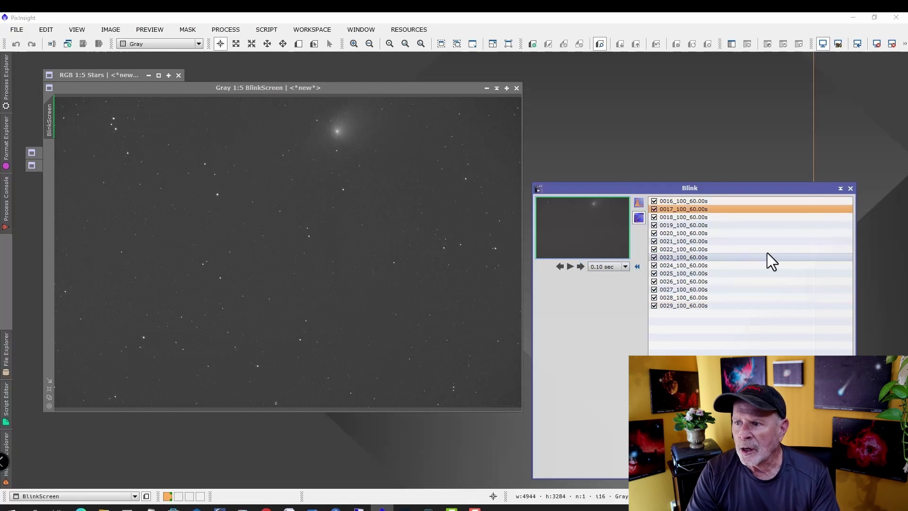
click(839, 188)
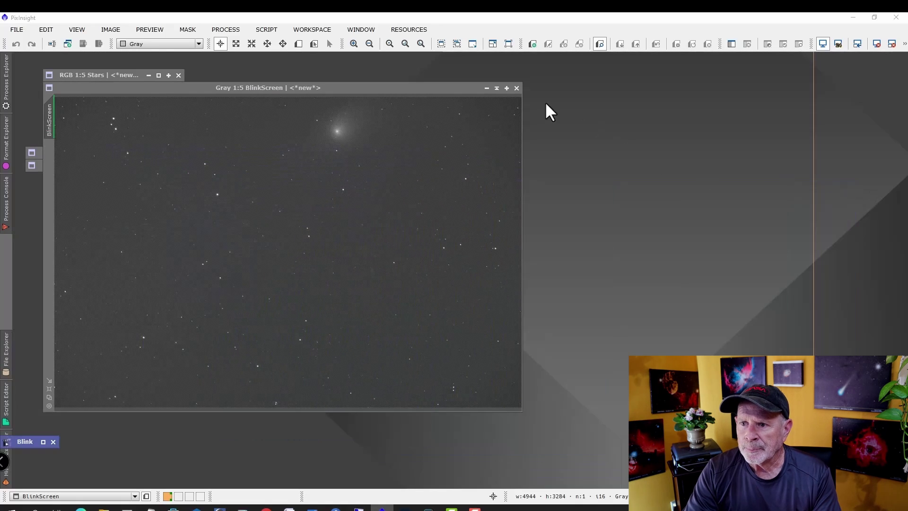
click(517, 88)
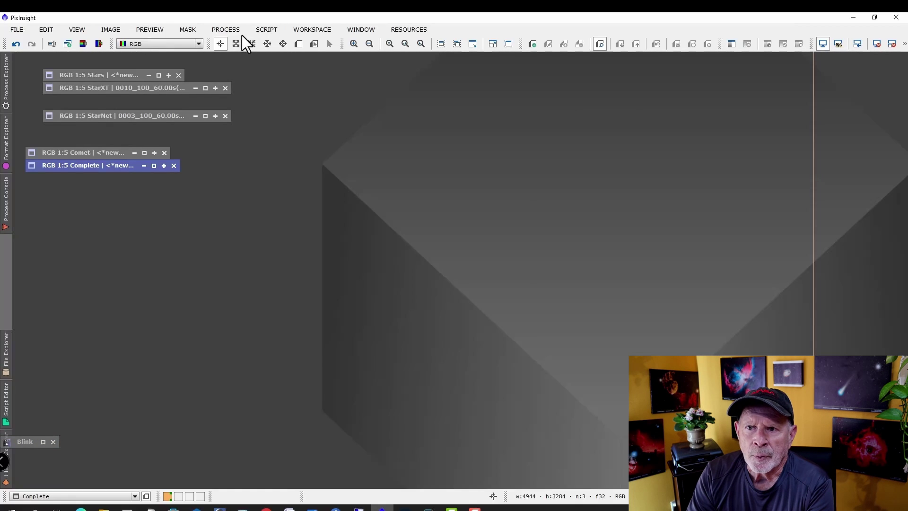
- Launch WeightedBatchPreprocessing from Script > Batch Processing, check the loaded darks, and begin adding flats
click(269, 33)
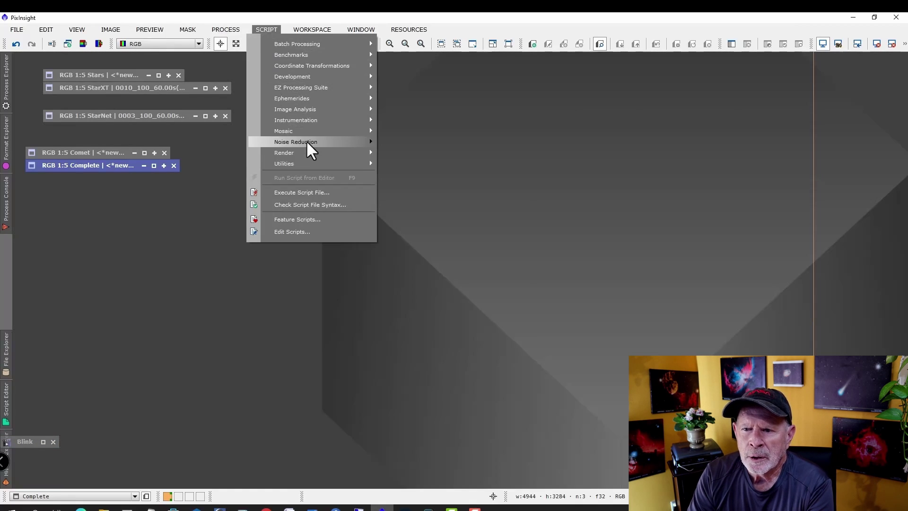
mouse_move(311, 47)
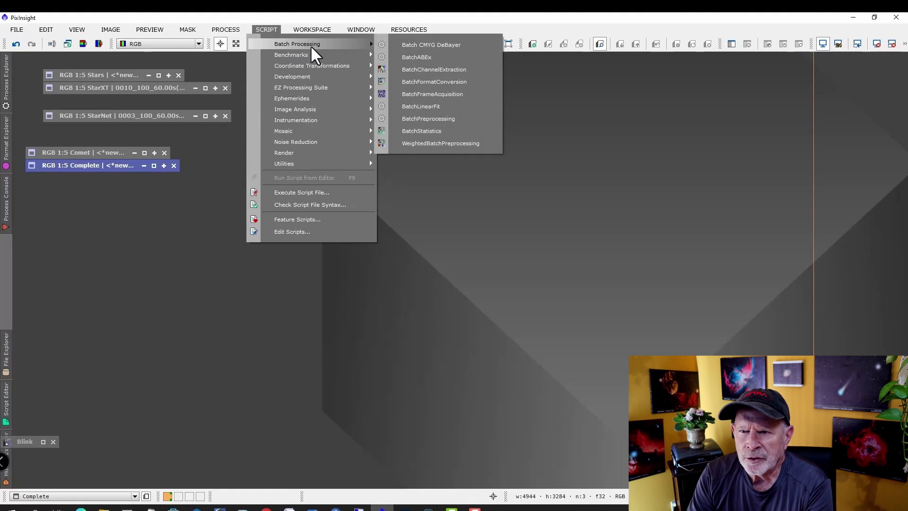
click(422, 144)
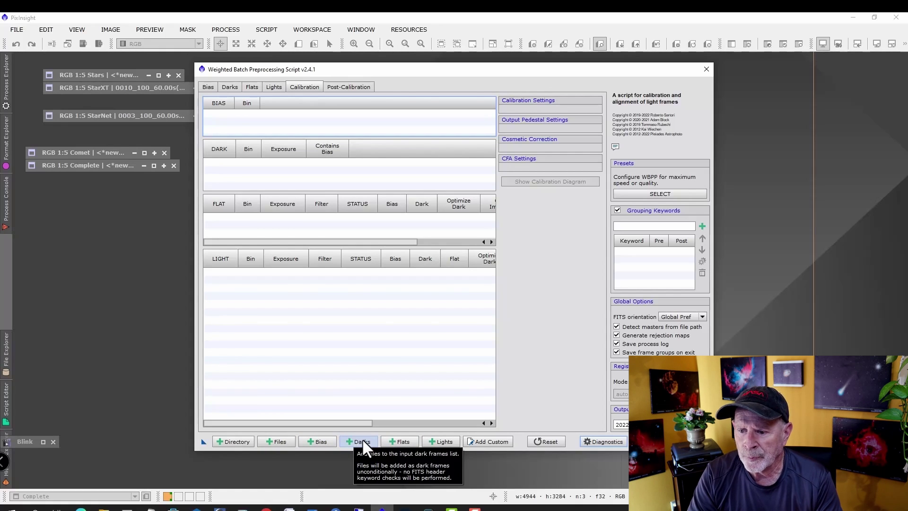
click(363, 441)
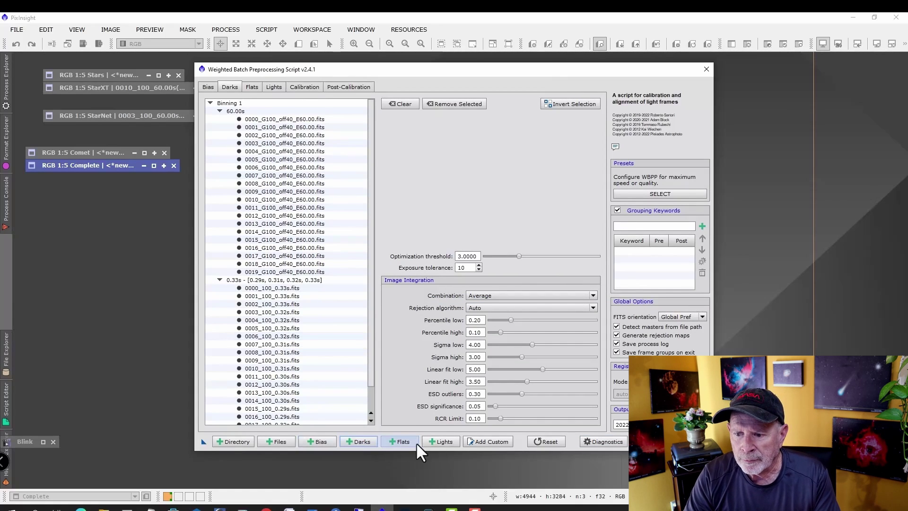
click(400, 441)
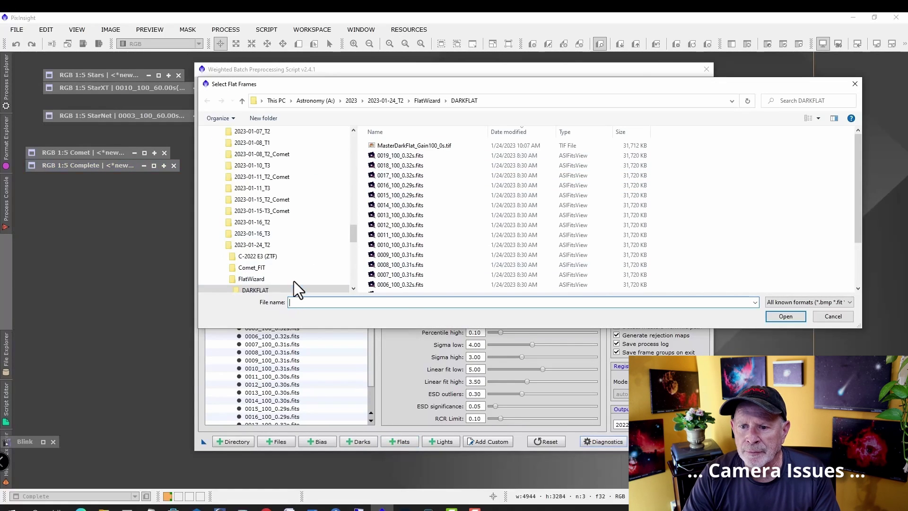
- Add flat frames 0000 through 0019 from FlatWizard > FLAT to the Flats list
click(266, 280)
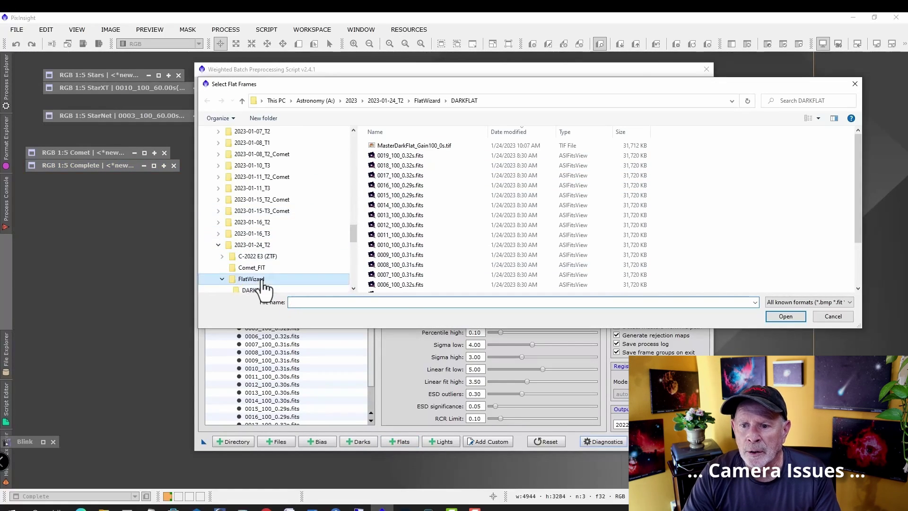
click(382, 157)
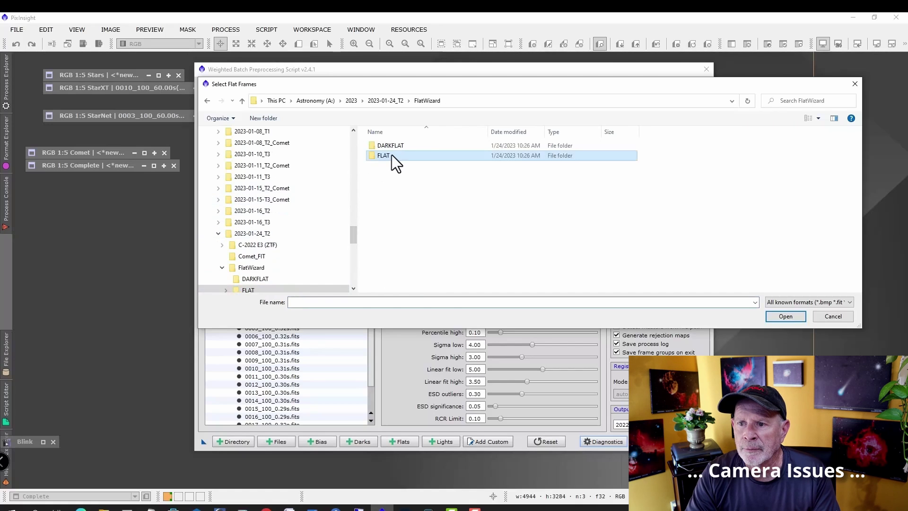
double_click(393, 155)
click(399, 156)
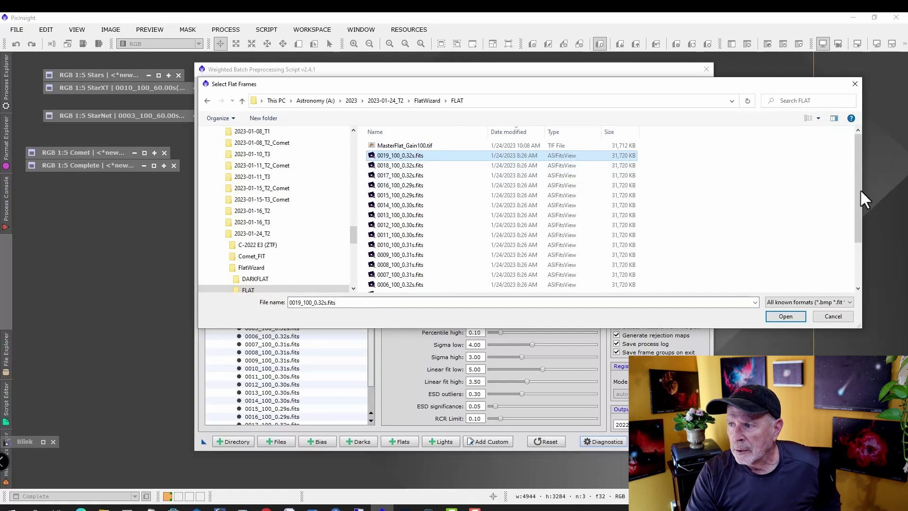
drag(860, 190, 861, 264)
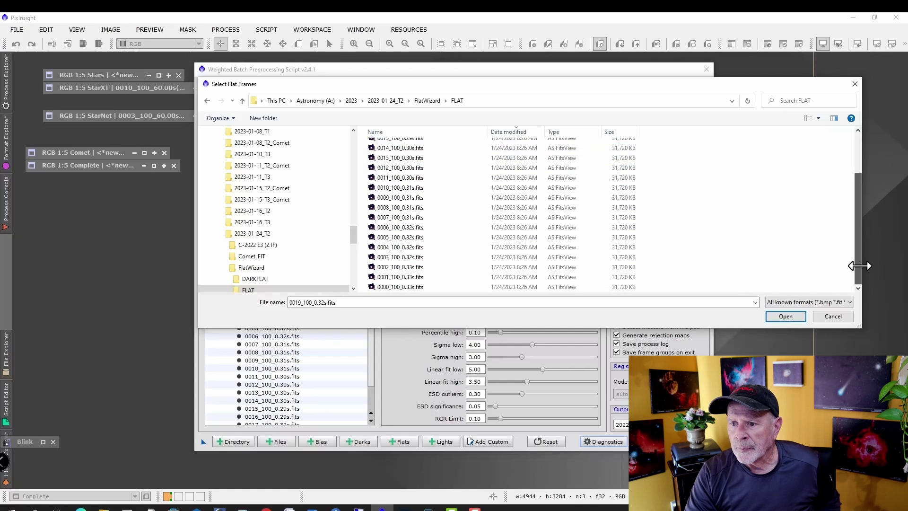
shift+click(406, 286)
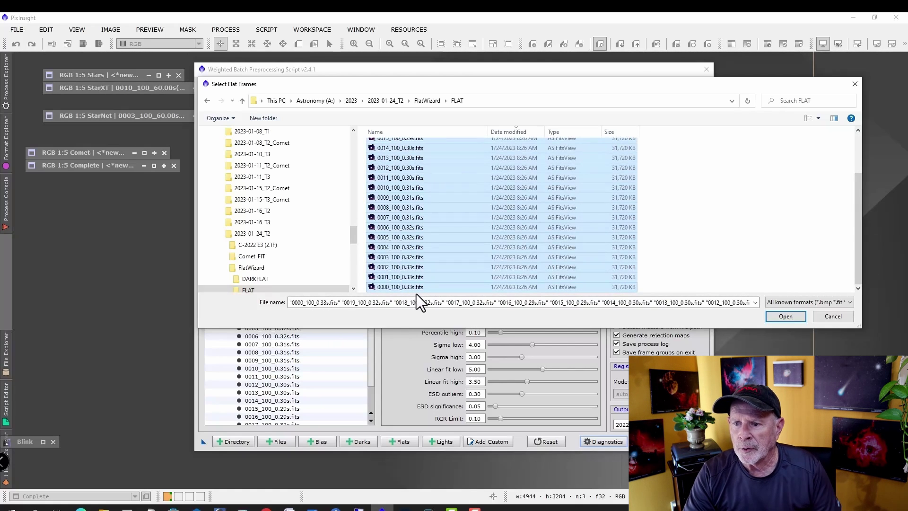
click(786, 316)
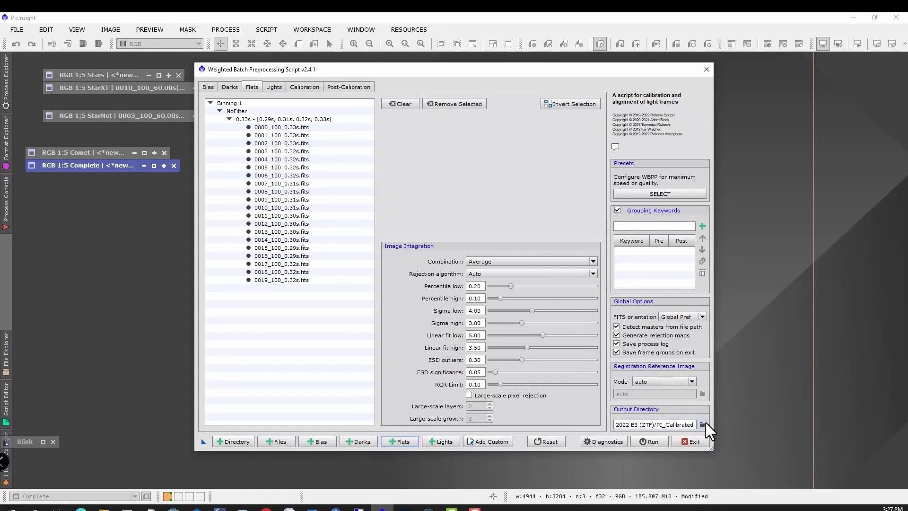
- Set the WBPP output directory to a new PI_Calibrated folder created inside Comet_FIT
click(702, 424)
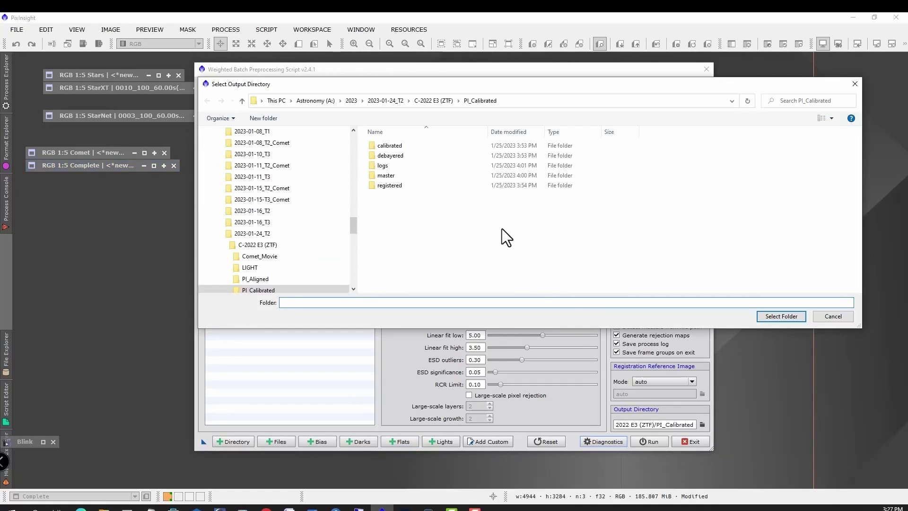
click(257, 245)
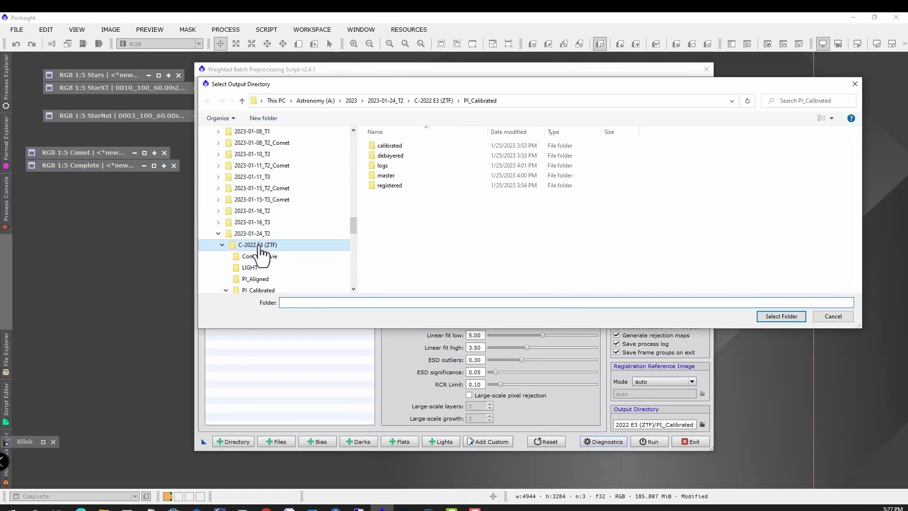
click(255, 234)
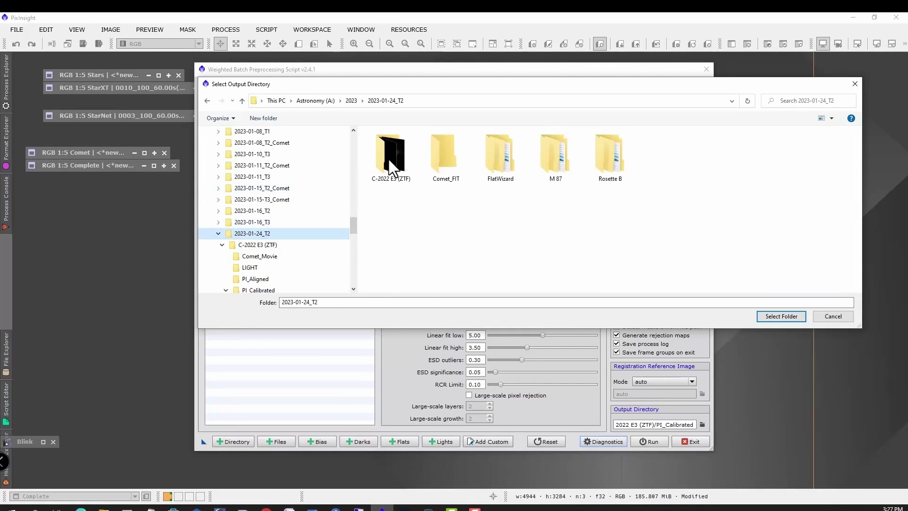
double_click(443, 152)
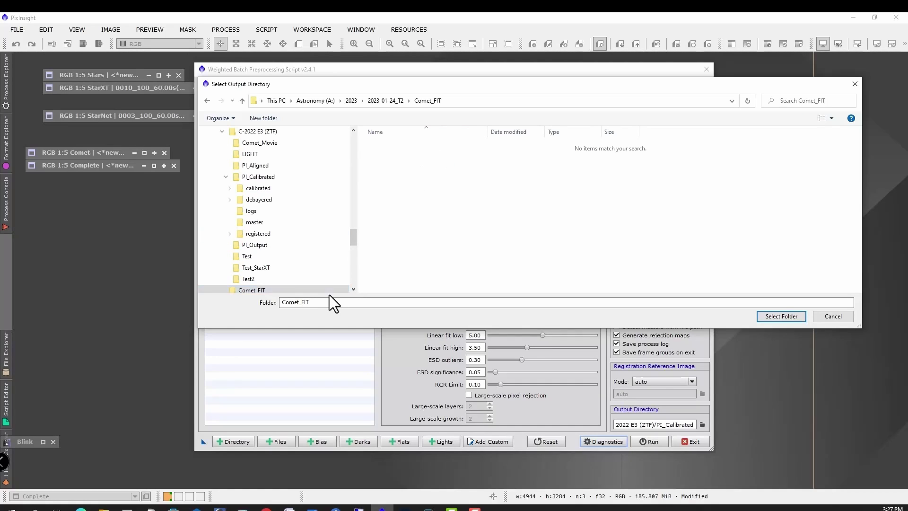
click(260, 119)
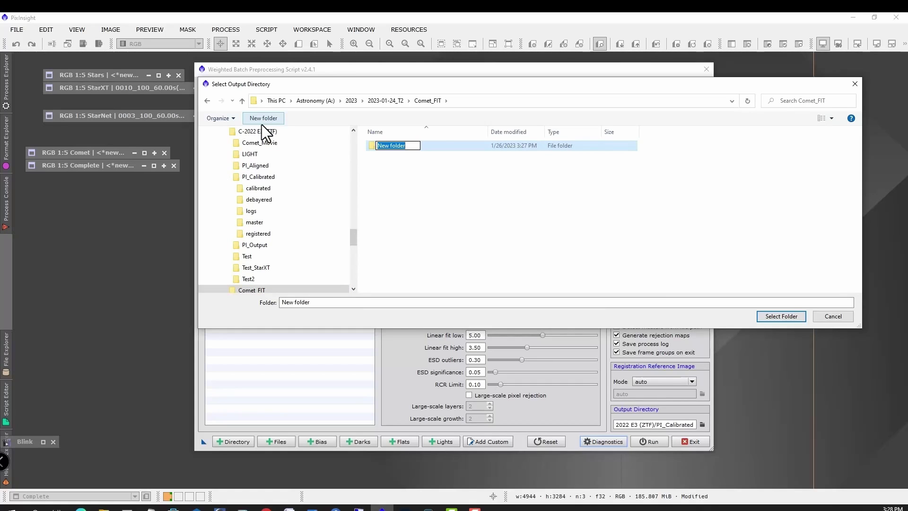
text(PI_Calibrated)
key(Return)
click(781, 317)
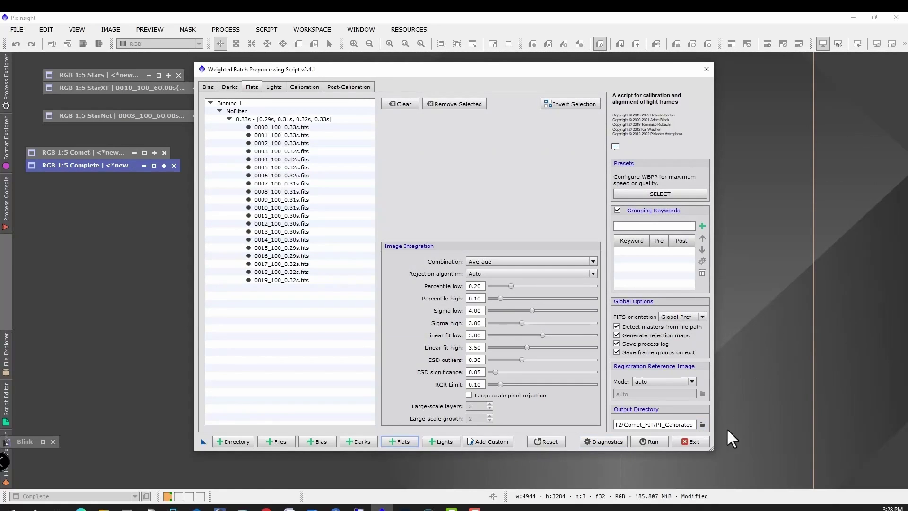
- Run WBPP, continuing past the missing-bias-frames diagnostic note, to calibrate and register the lights
click(648, 442)
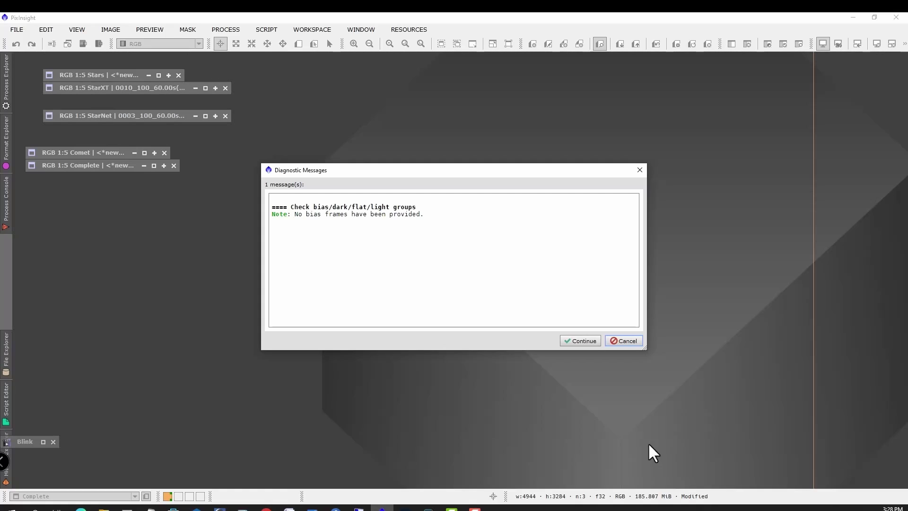
click(581, 341)
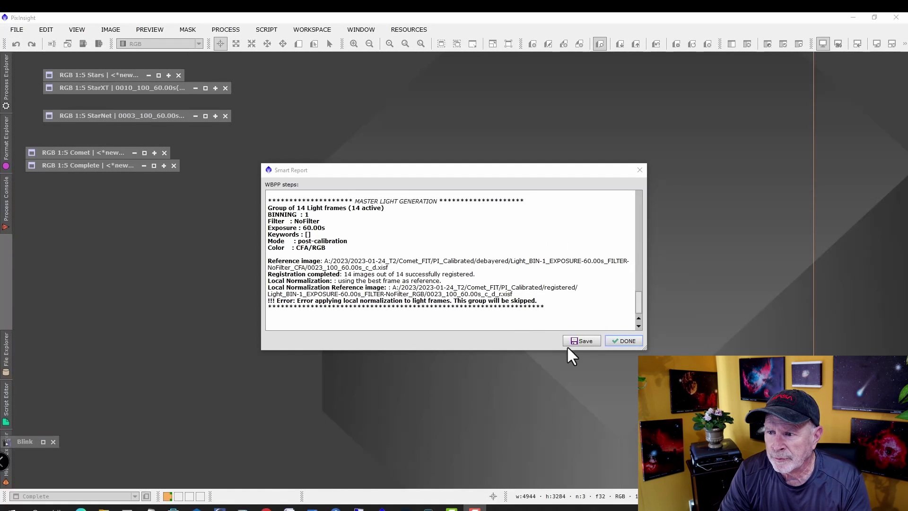
- Close the smart report and WBPP, restore Blink and clear its previous frames
click(625, 341)
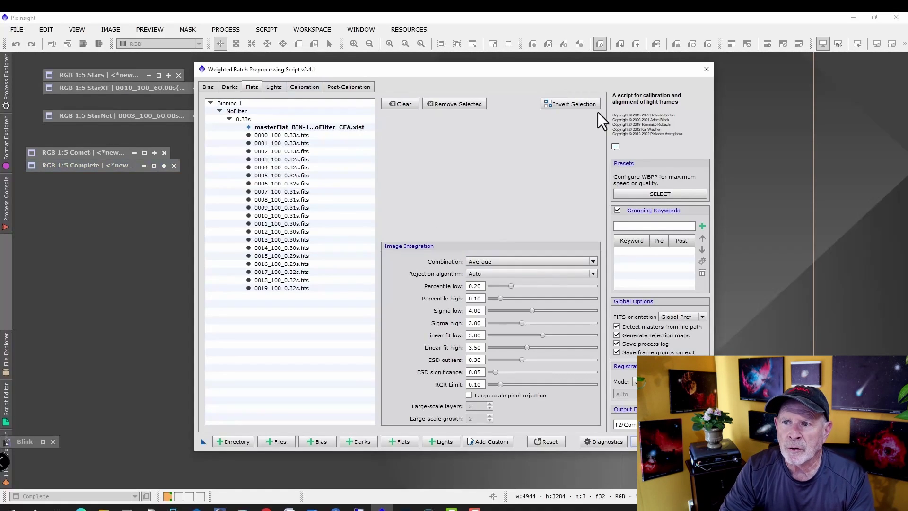
click(706, 70)
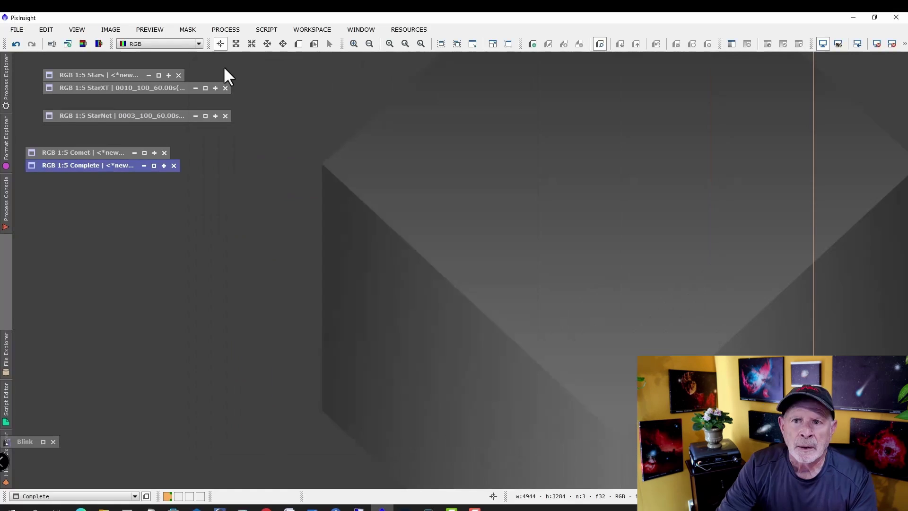
click(27, 443)
double_click(29, 441)
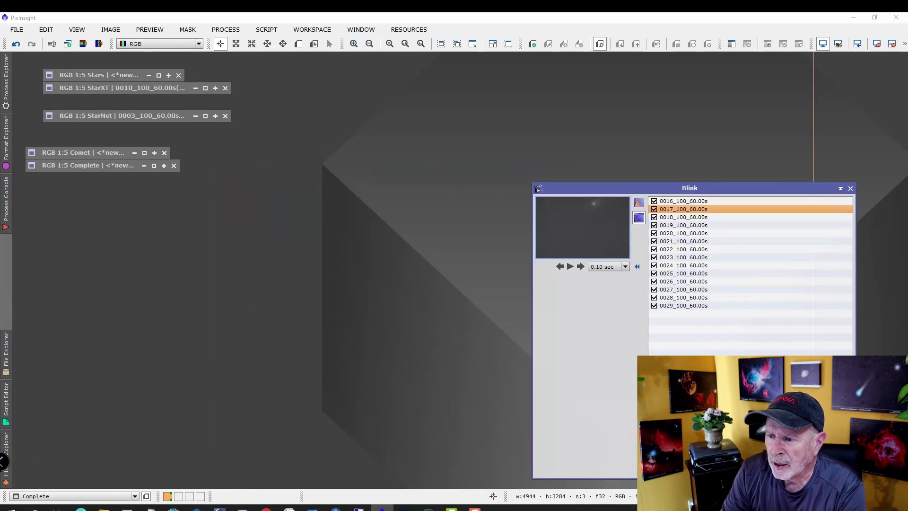
click(677, 472)
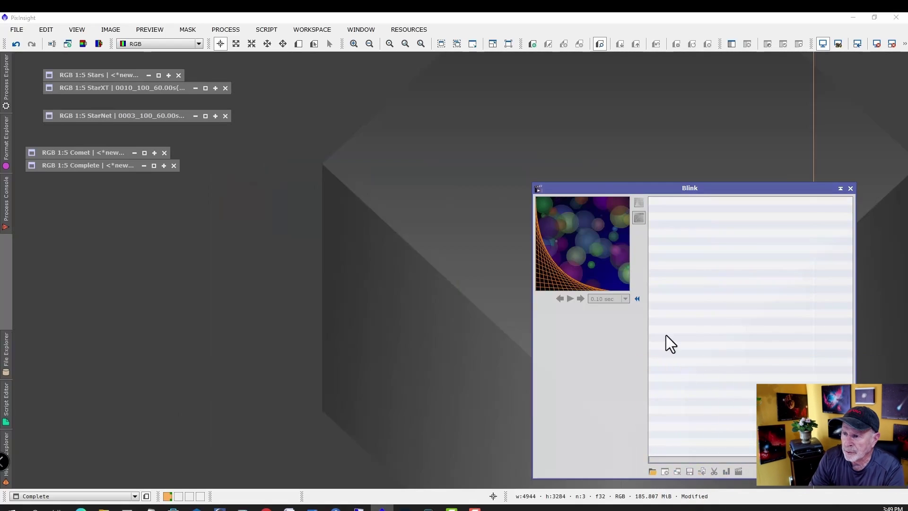
- Load the fourteen _c_d frames 0016–0029 from PI_Calibrated/debayered into Blink
click(653, 471)
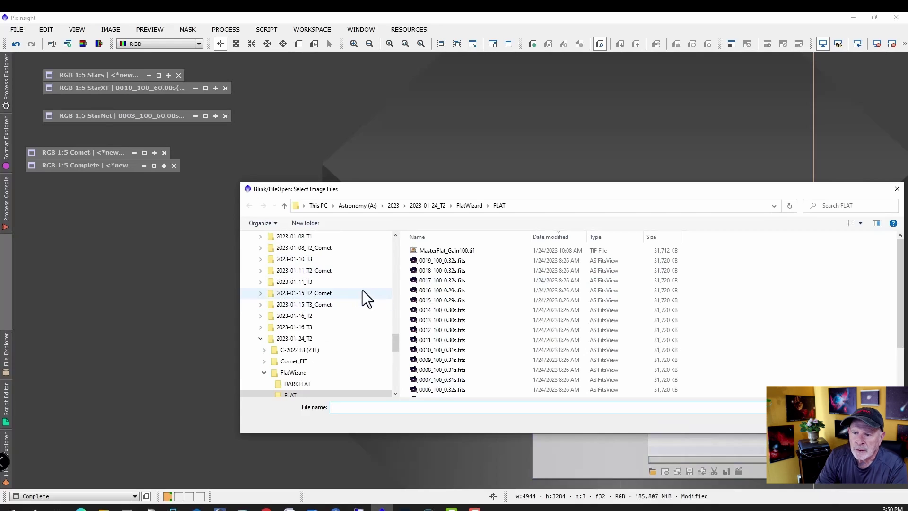
click(312, 339)
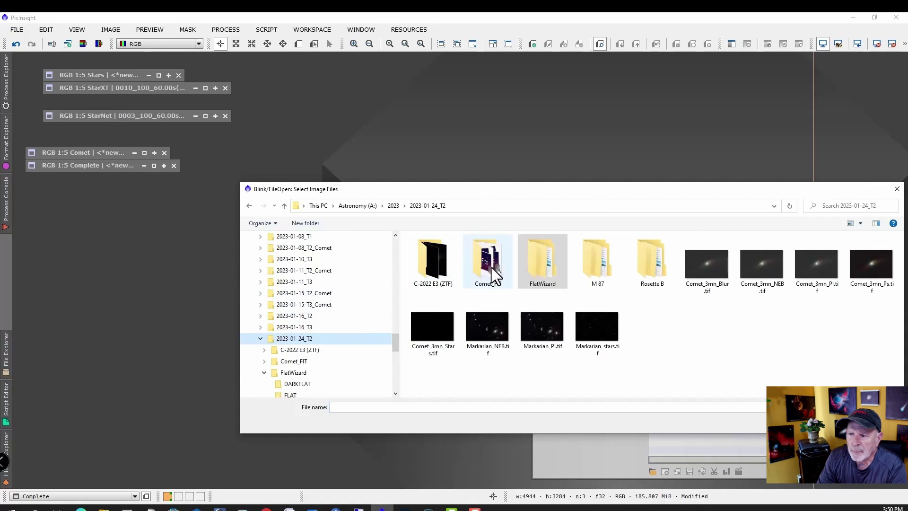
double_click(491, 268)
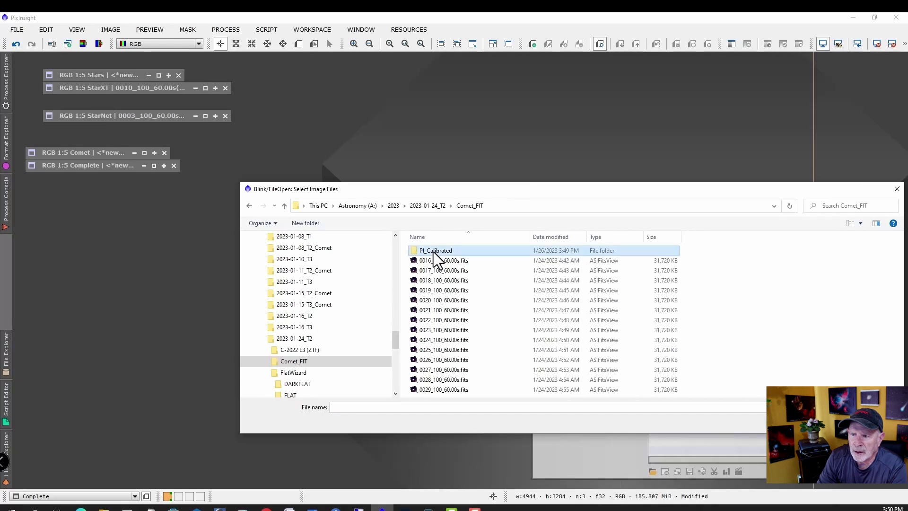
double_click(433, 252)
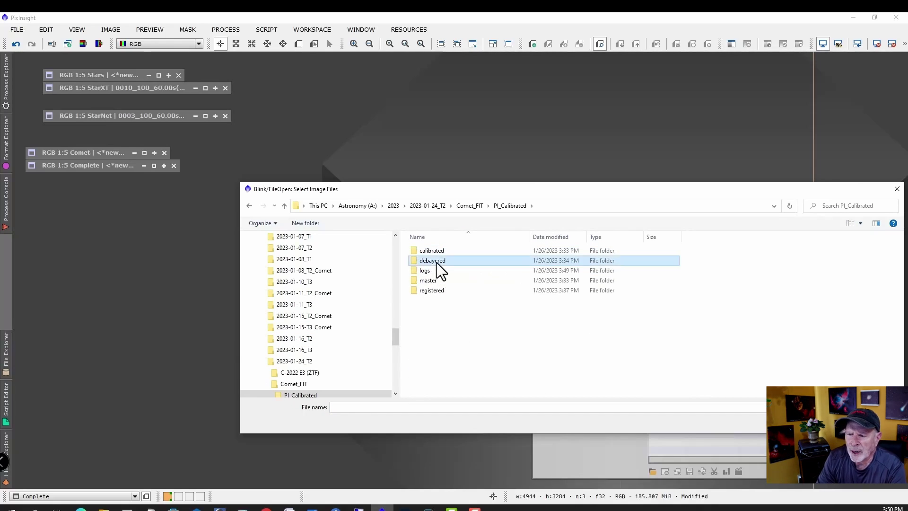
double_click(436, 261)
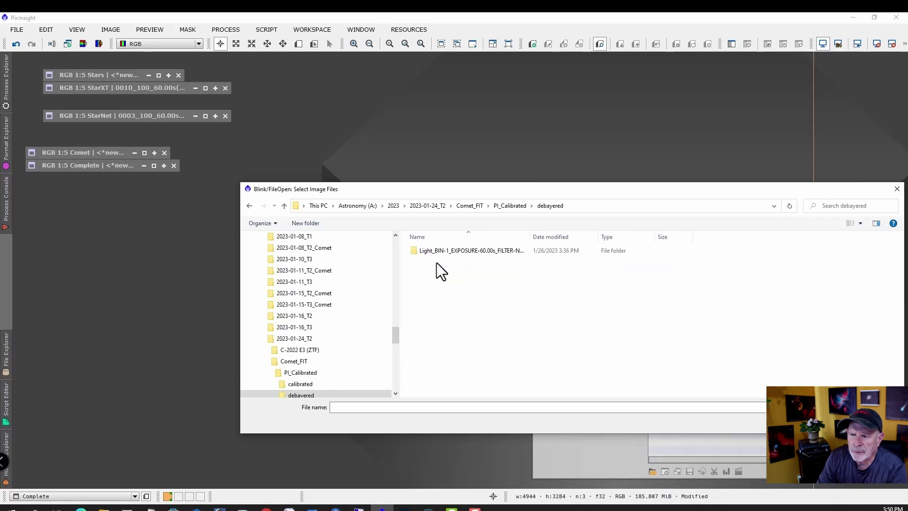
double_click(479, 252)
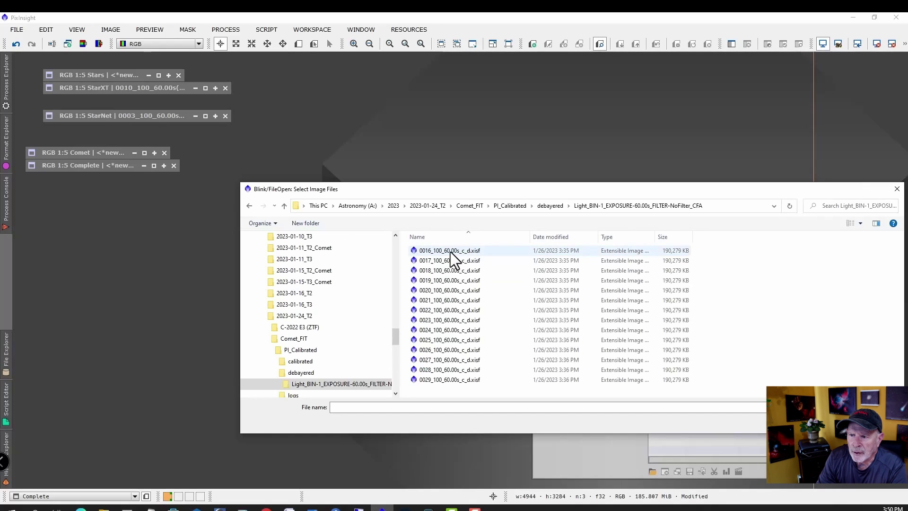
click(450, 252)
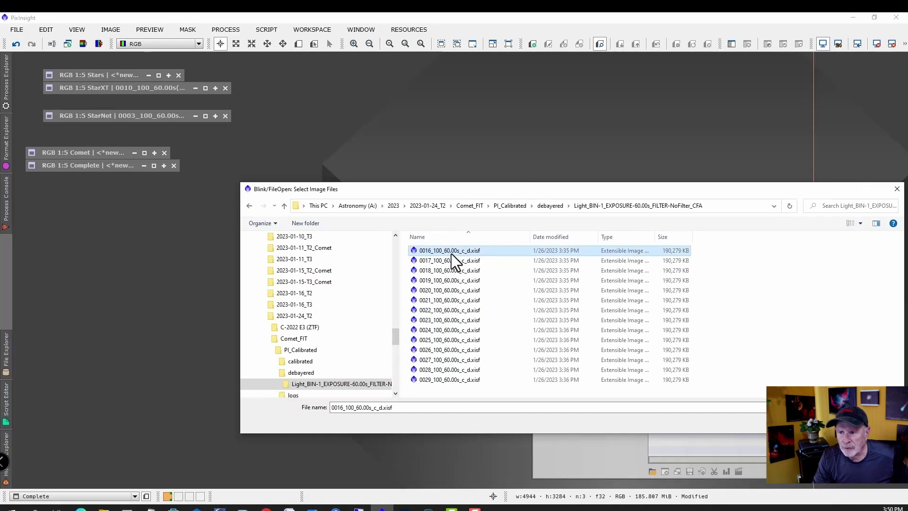
shift+click(457, 378)
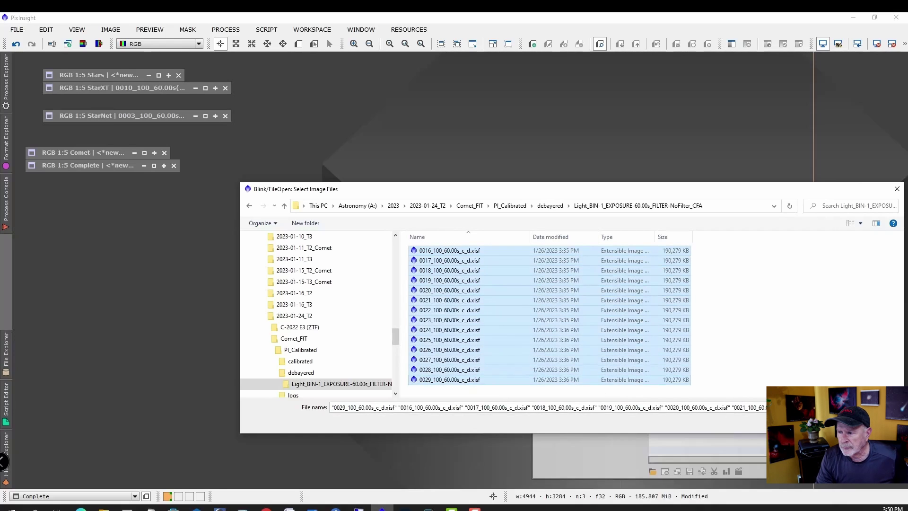
key(Return)
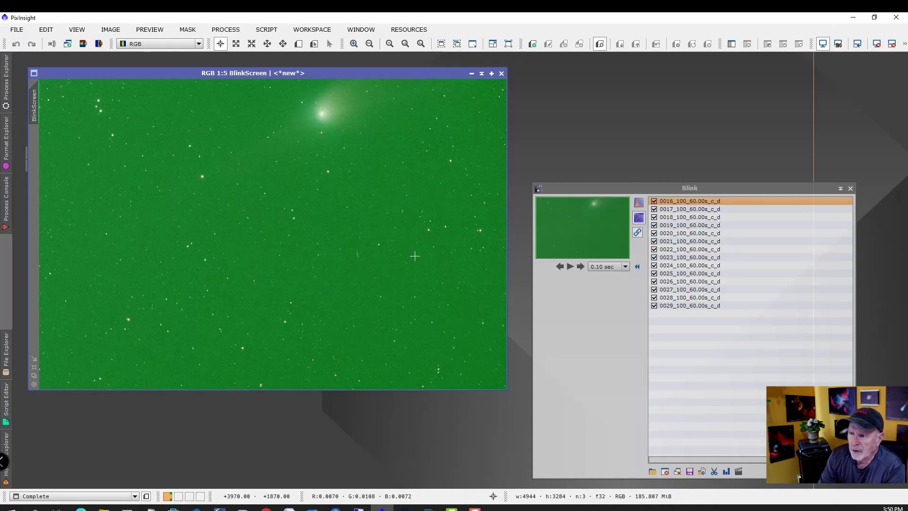
- Unlink Blink's stretch channels to remove the green cast, then play and pause the animation
click(639, 234)
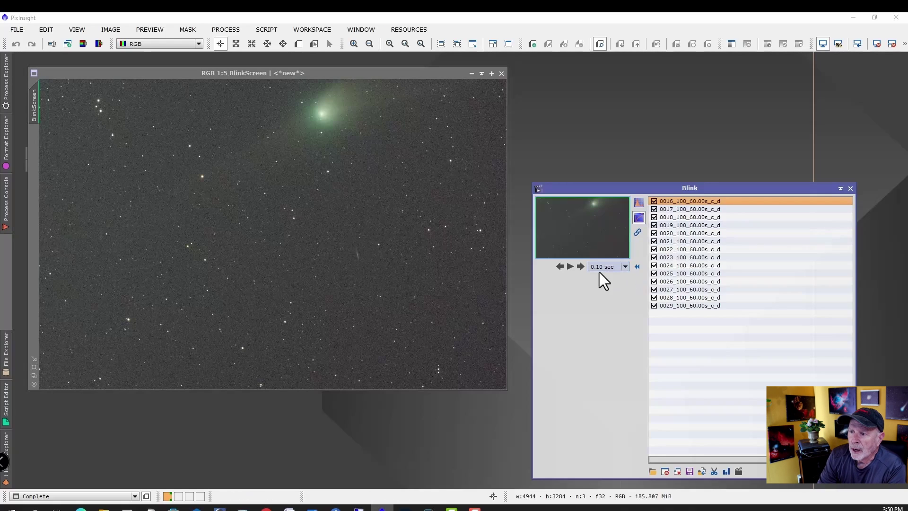
click(570, 266)
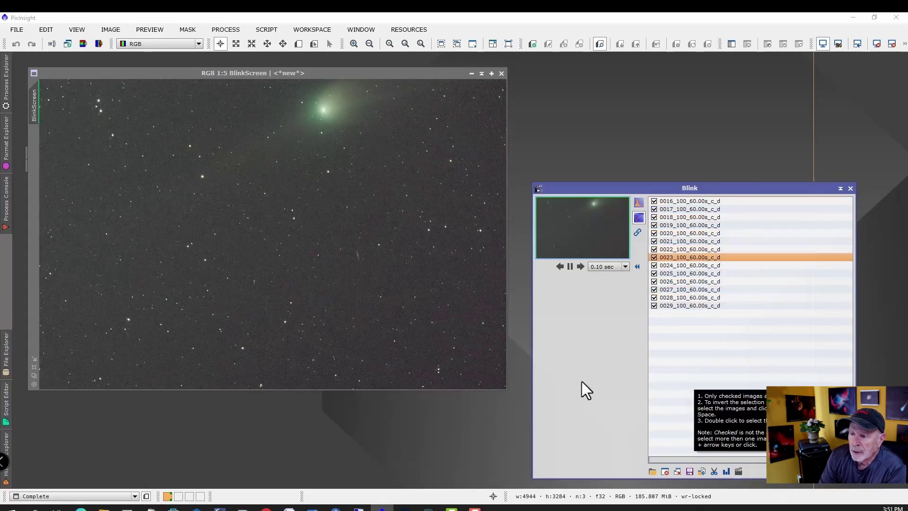
click(570, 266)
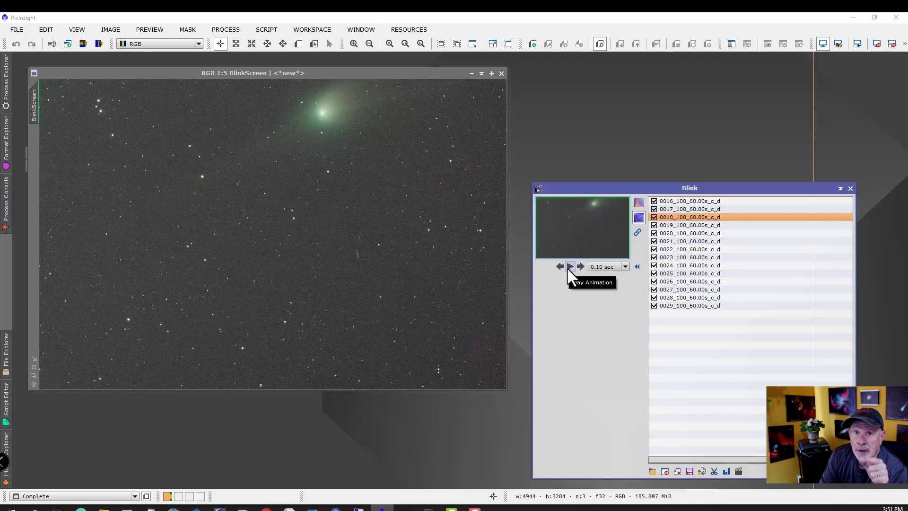
- Close the Blink preview, minimize Blink, and open the CometAlignment process
click(501, 73)
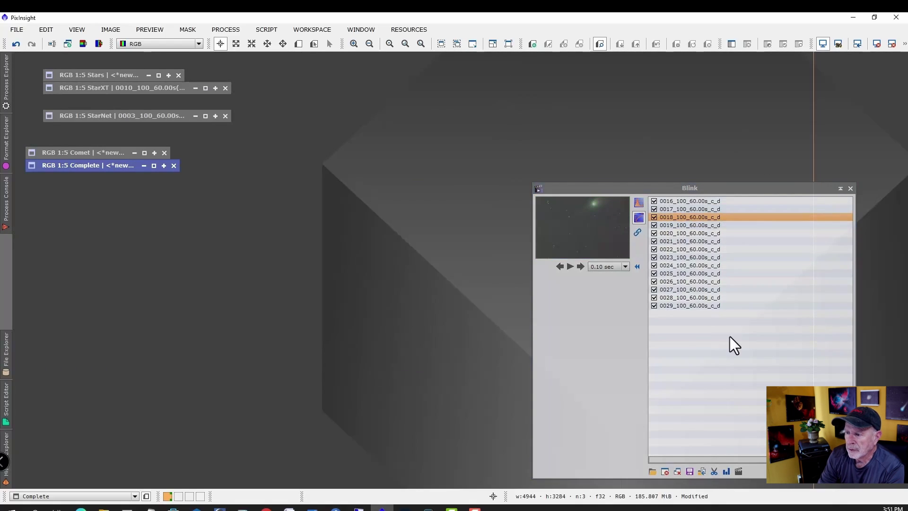
click(840, 188)
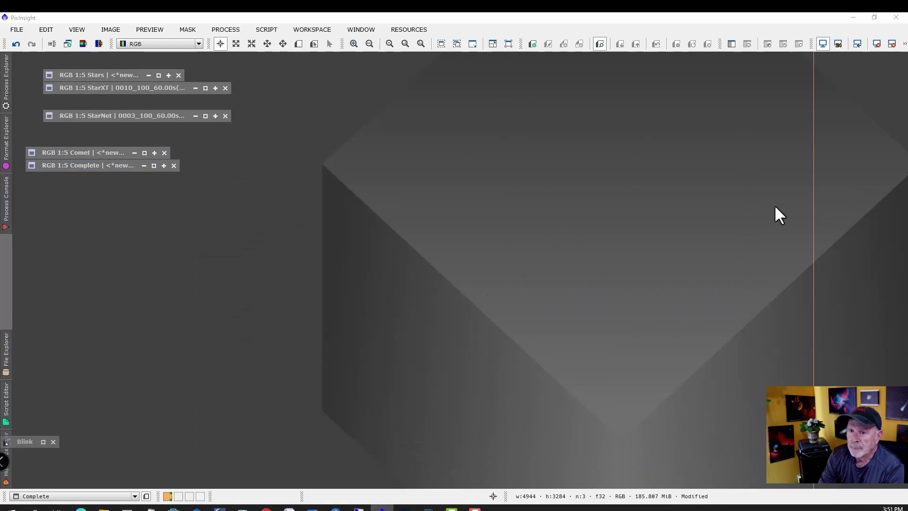
click(230, 30)
mouse_move(299, 27)
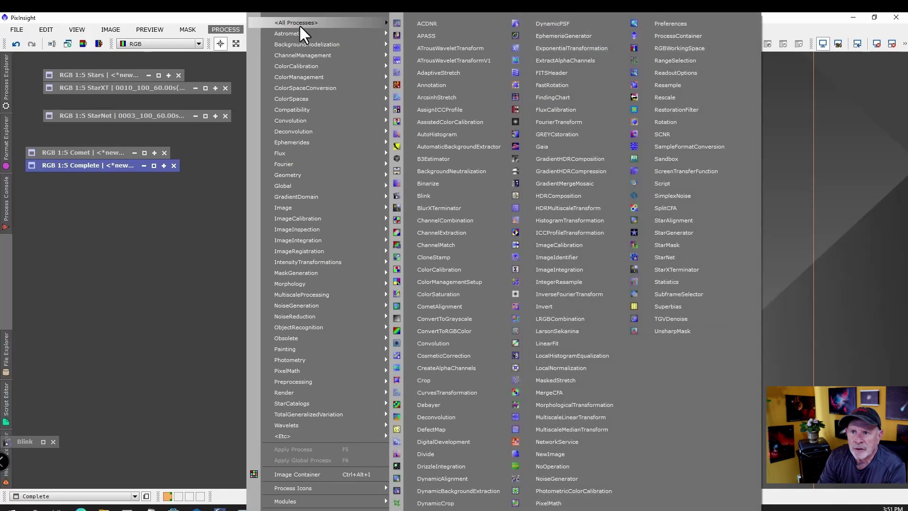
click(448, 307)
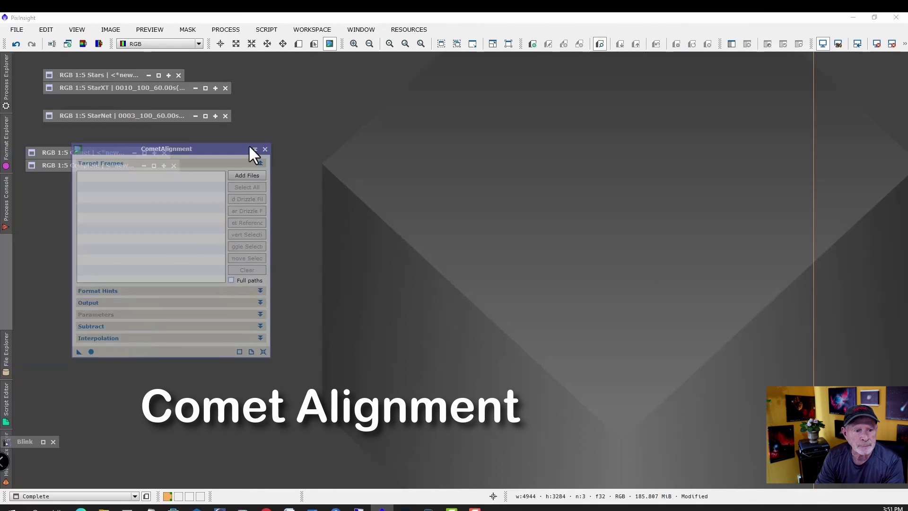
drag(300, 148, 499, 126)
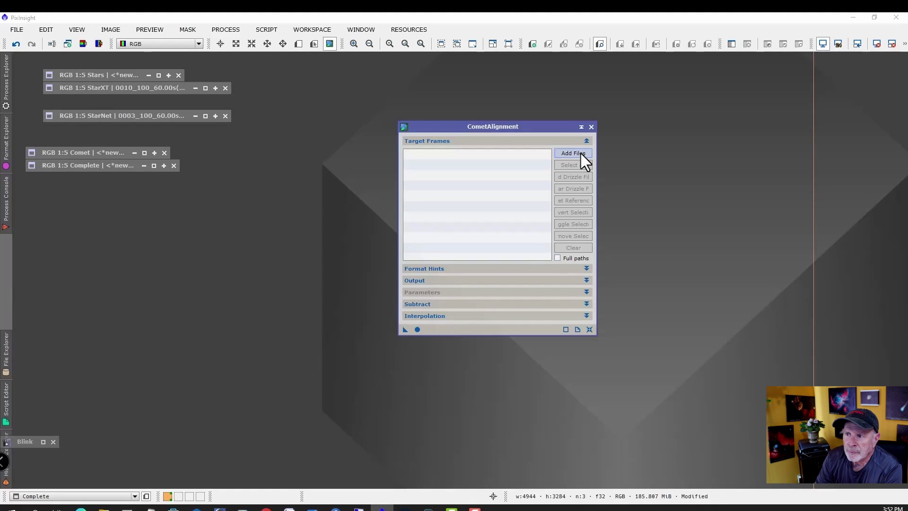
- Add all 14 debayered Light_BIN-1 frames as CometAlignment target frames
click(581, 154)
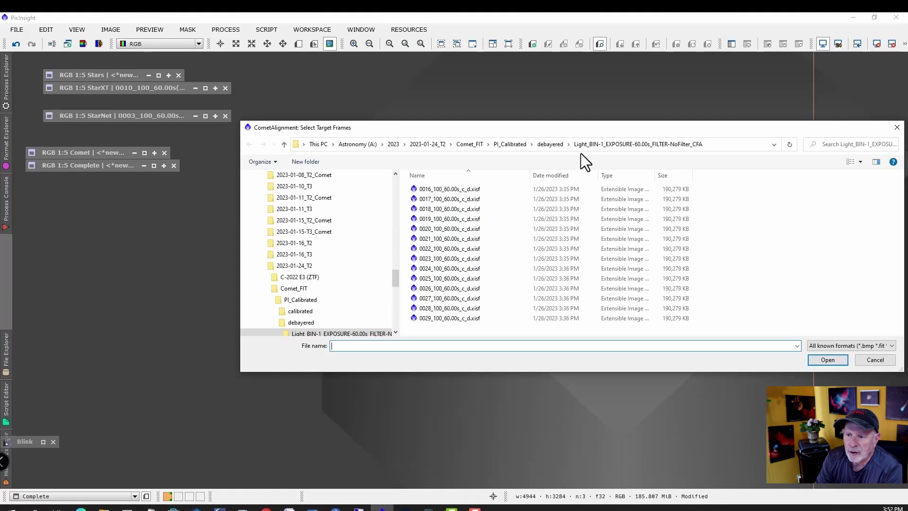
click(305, 299)
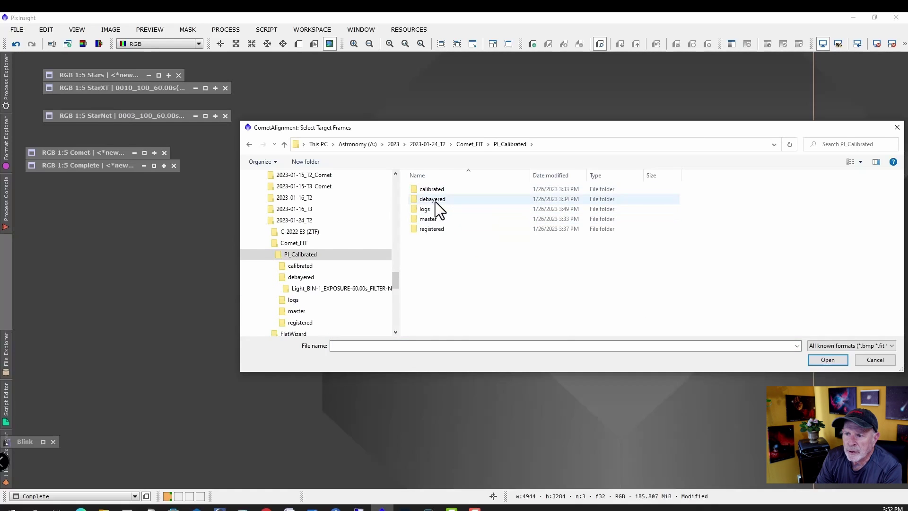
double_click(435, 201)
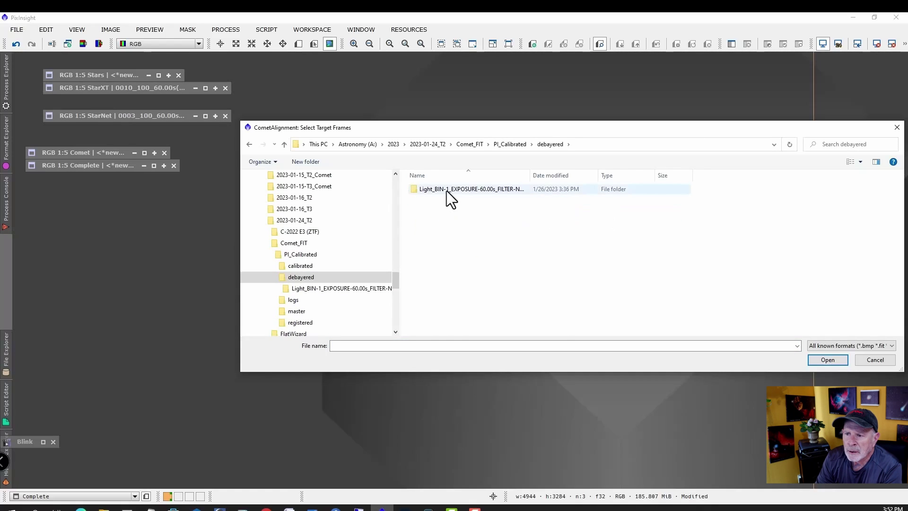
double_click(446, 191)
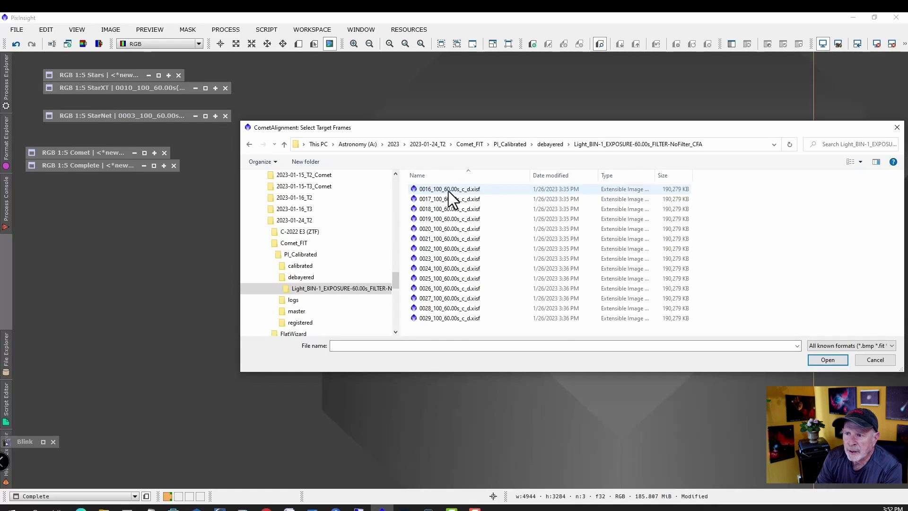
click(448, 190)
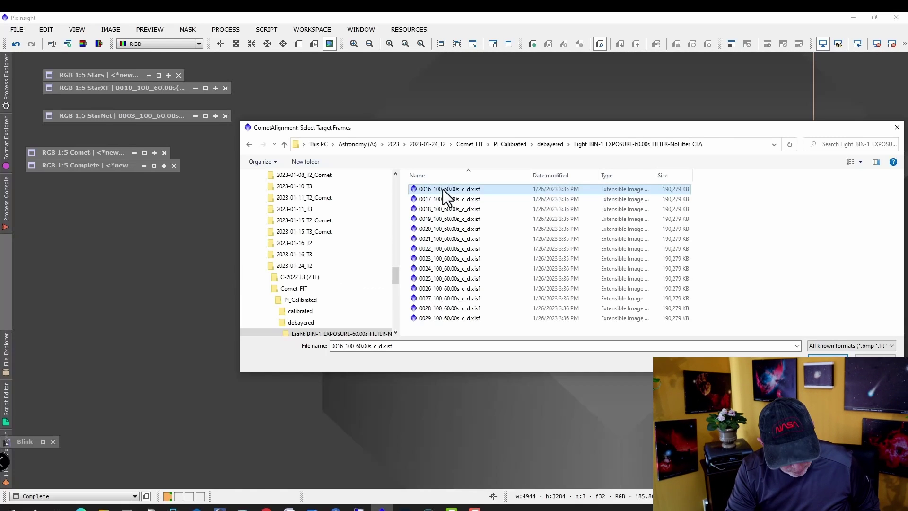
key(ctrl+a)
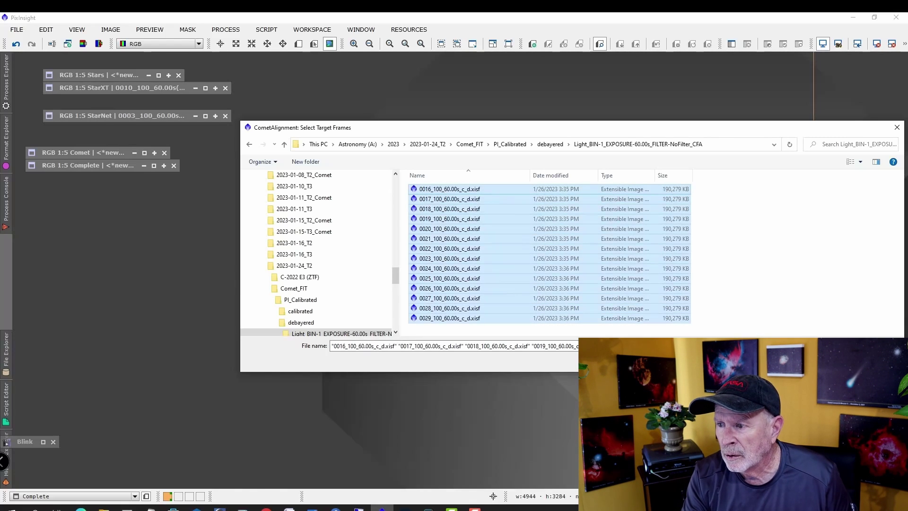
key(Return)
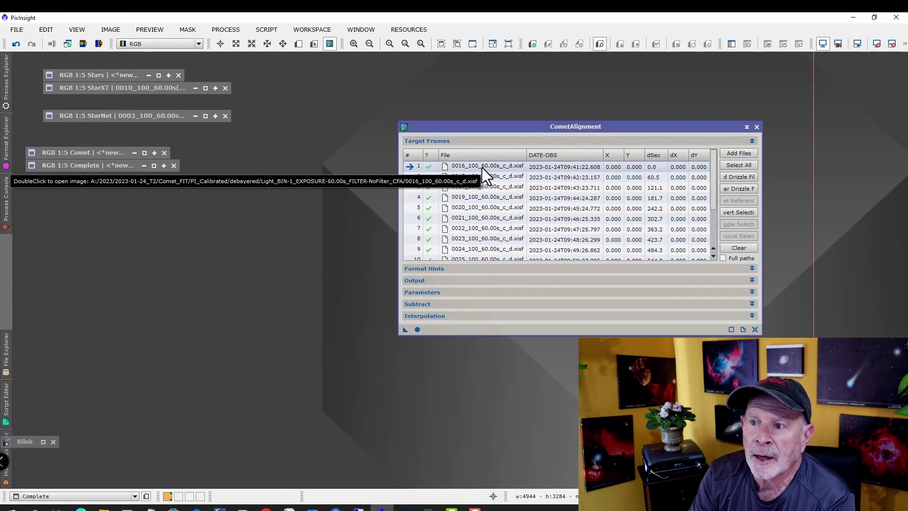
- Open frame 0016, auto-stretch it, mark the comet nucleus at 2986.559, 368.607, then close it
double_click(481, 167)
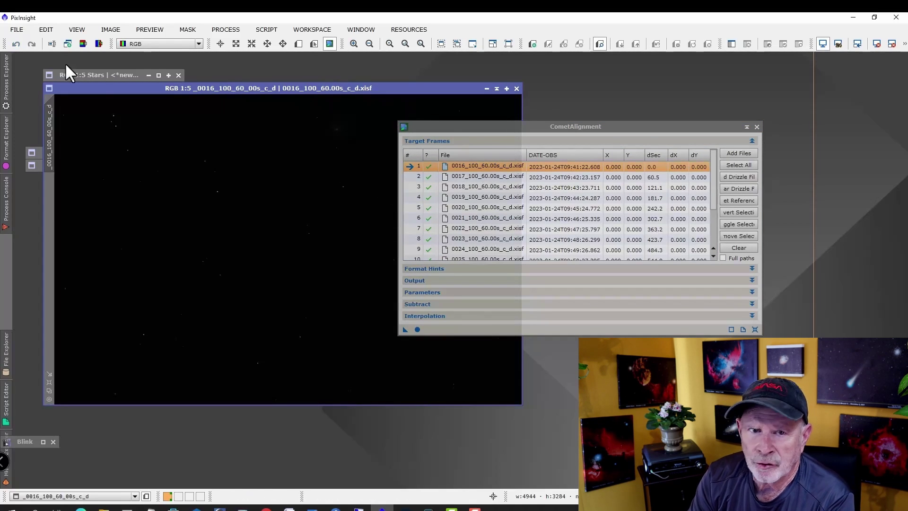
key(ctrl+a)
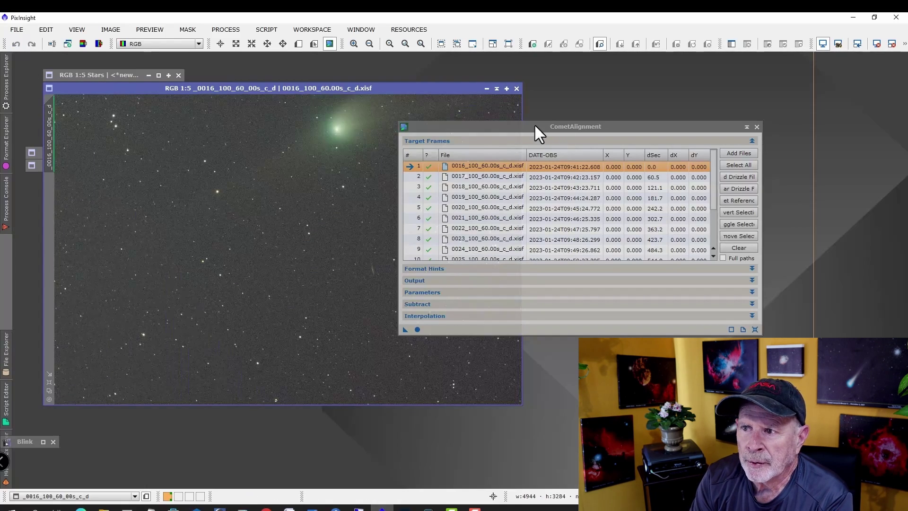
drag(536, 125, 665, 121)
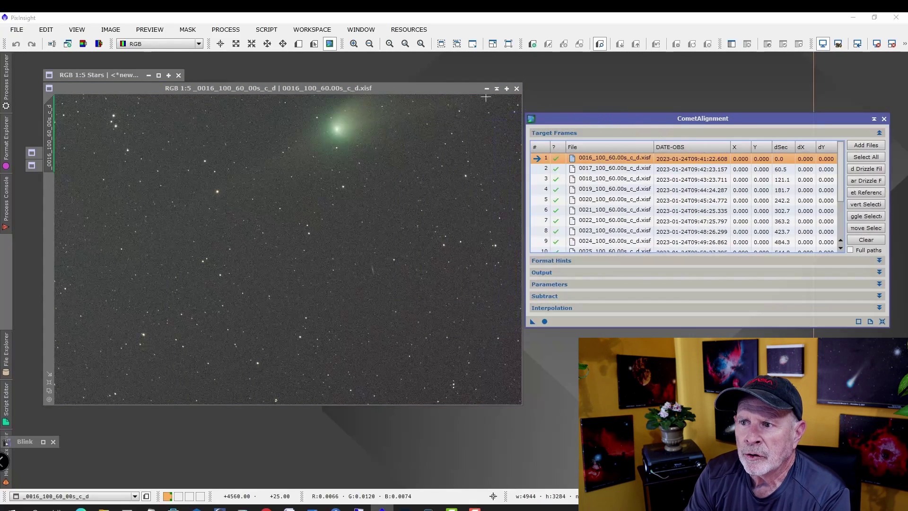
click(336, 130)
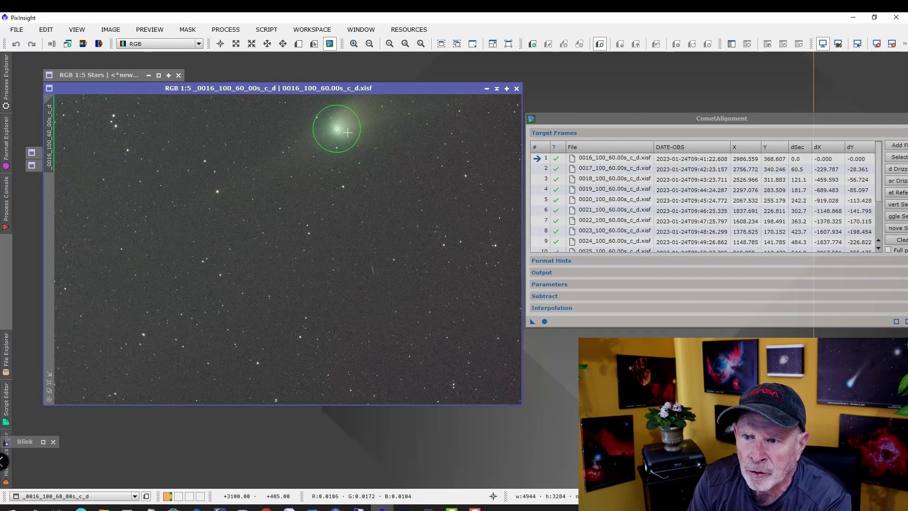
scroll(339, 130, up, 6)
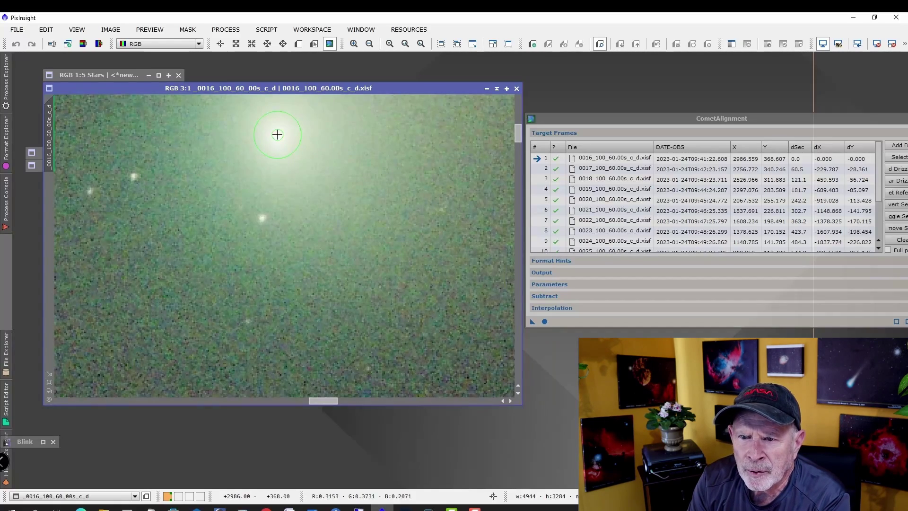
scroll(335, 138, down, 5)
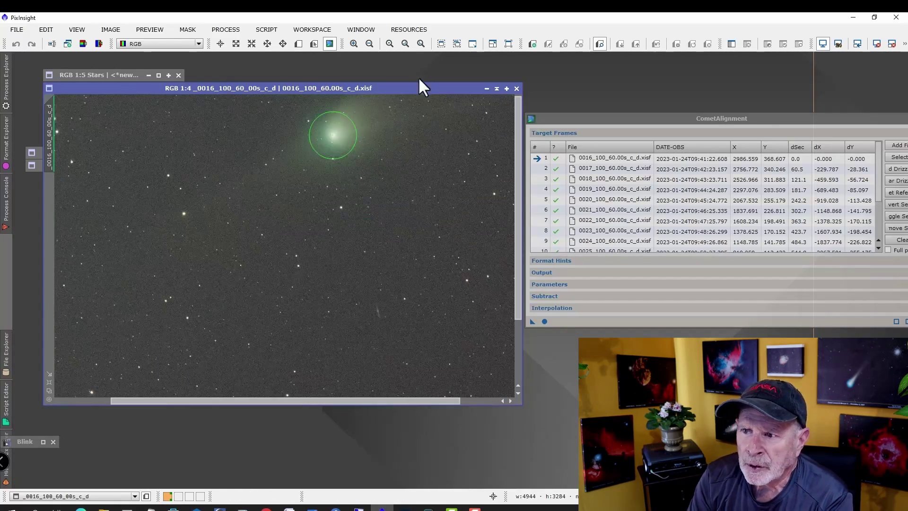
click(516, 88)
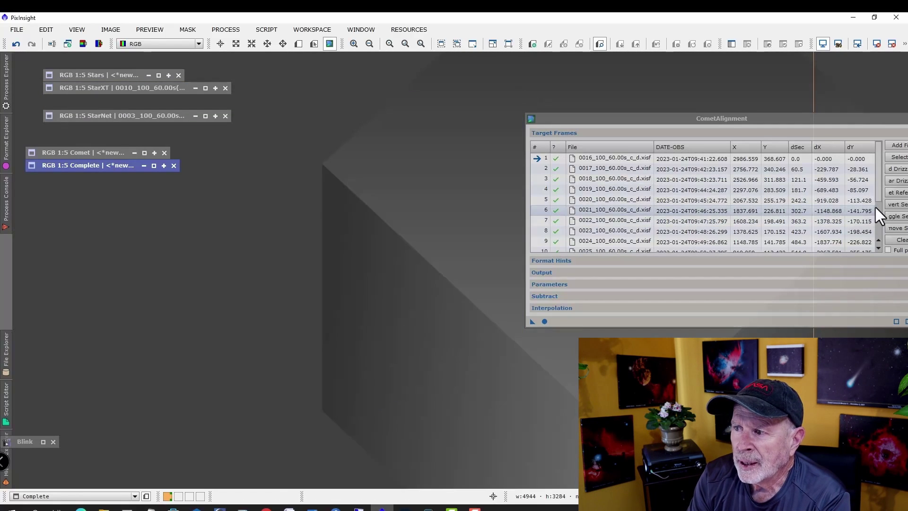
- Open last frame 0029, zoom in, and mark its comet nucleus to update all frame offsets
drag(878, 189, 884, 245)
double_click(610, 242)
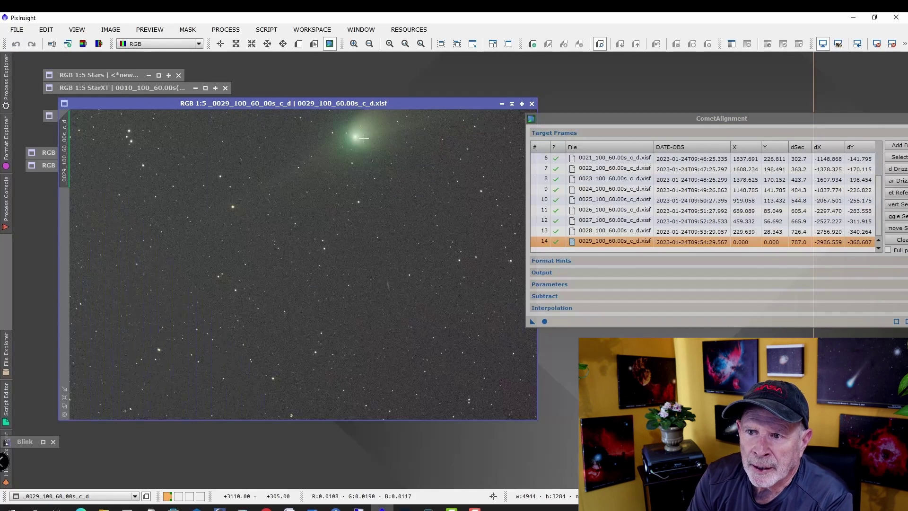
scroll(356, 137, up, 3)
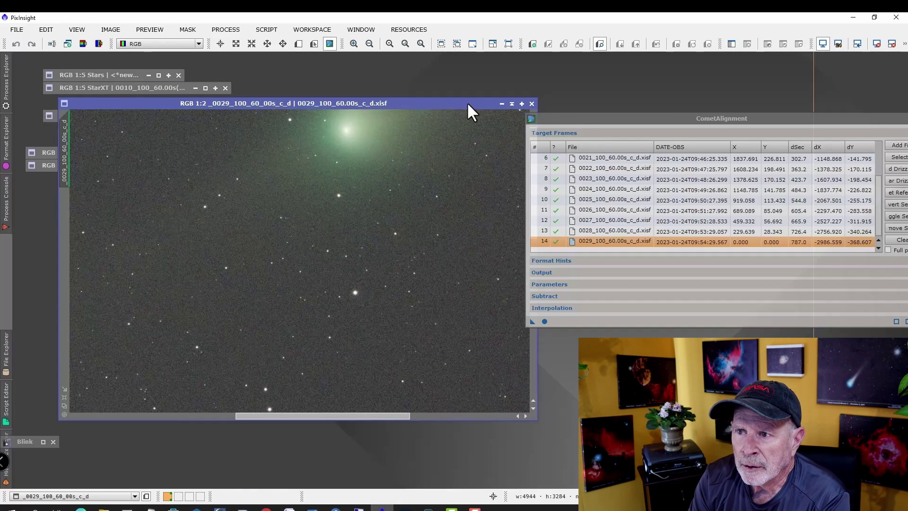
drag(461, 102, 437, 103)
drag(509, 163, 504, 137)
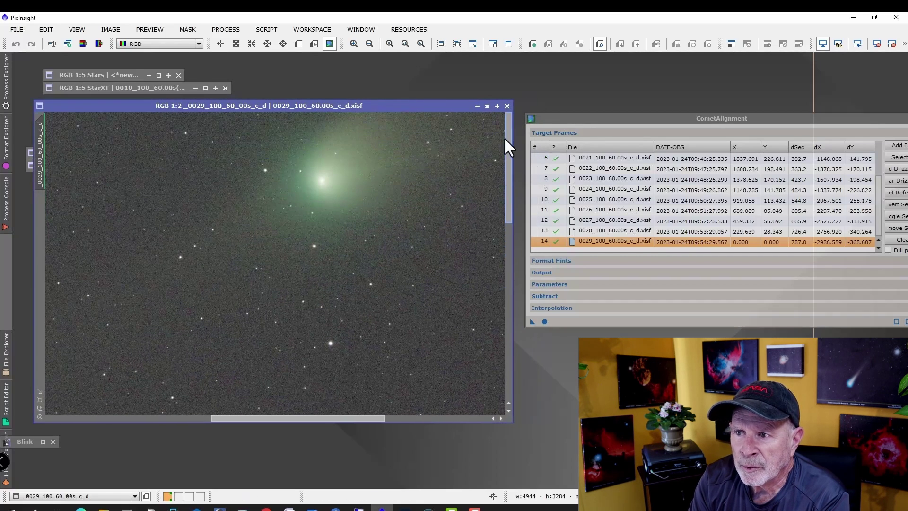
click(321, 181)
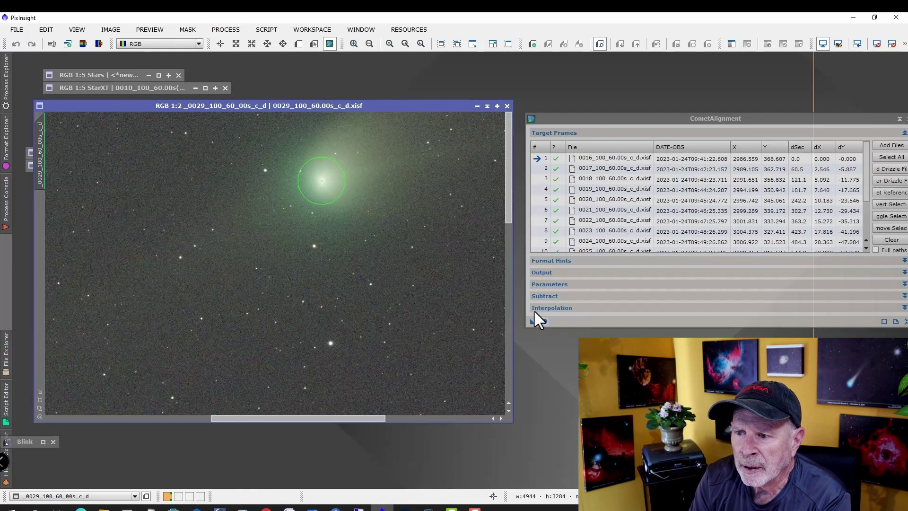
click(507, 107)
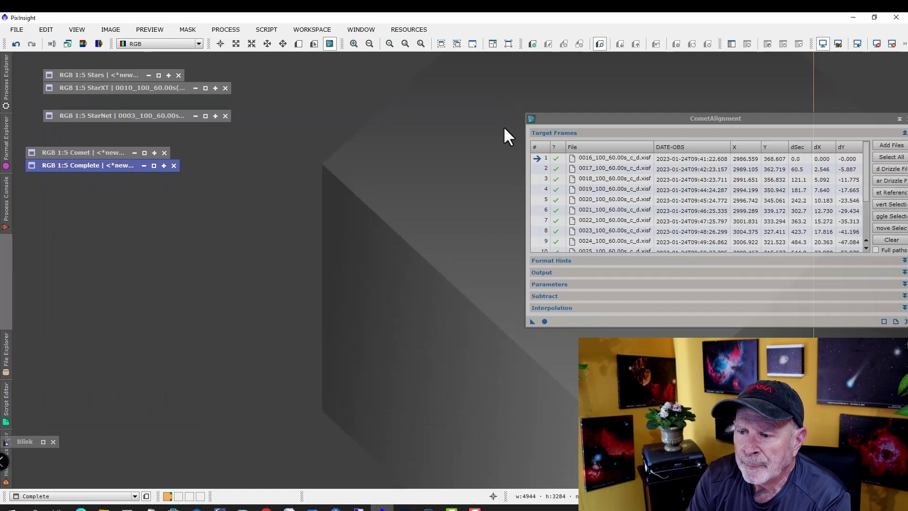
click(615, 168)
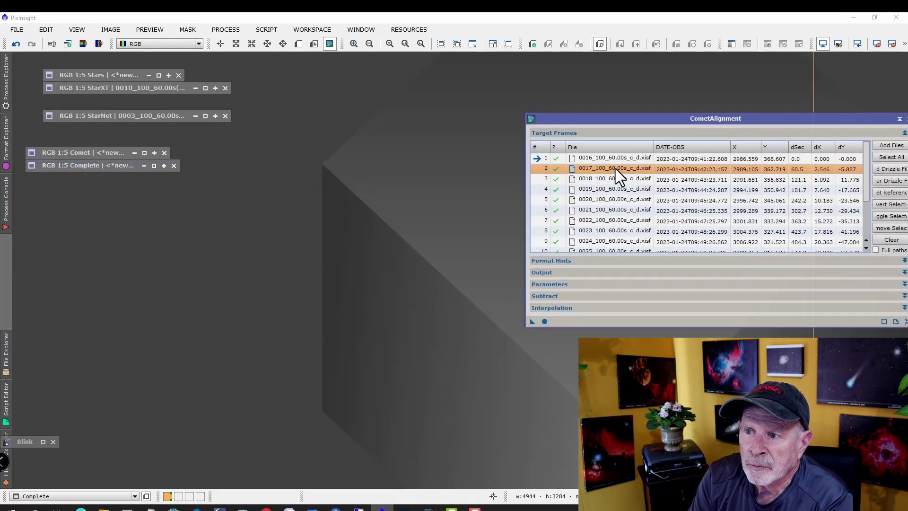
double_click(615, 168)
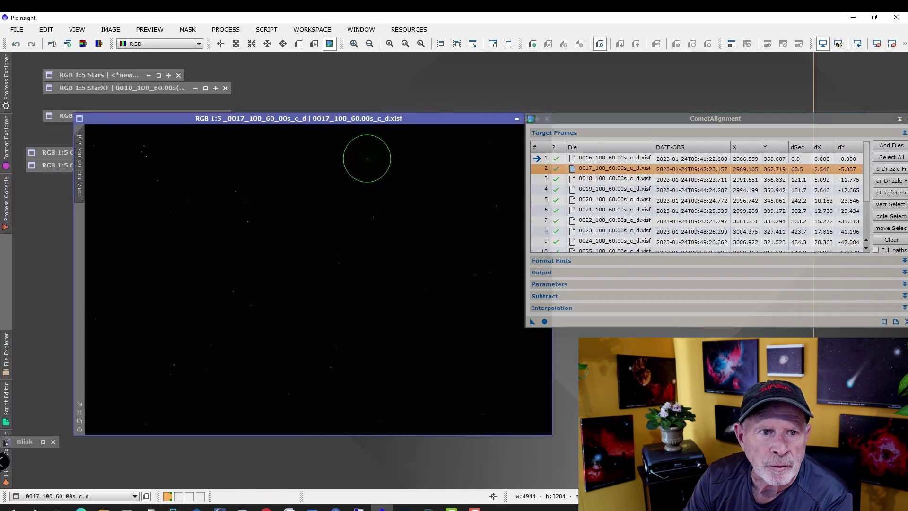
key(ctrl+a)
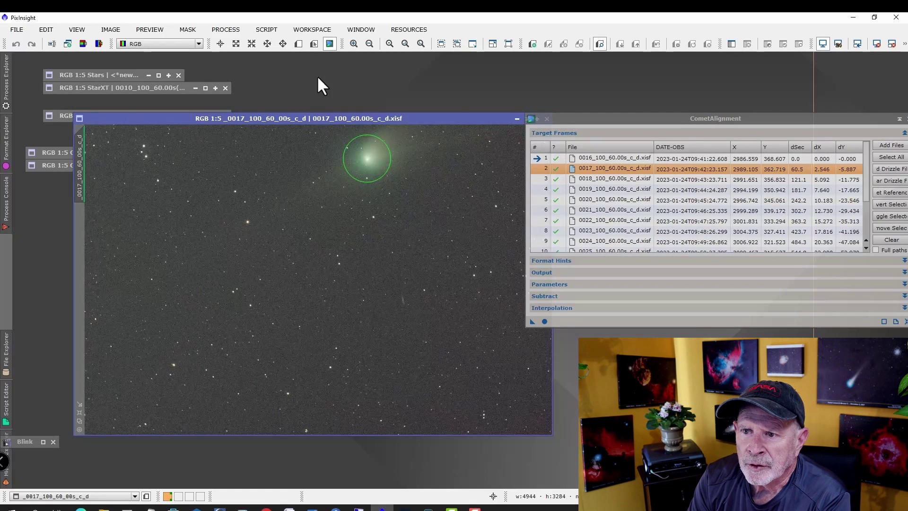
drag(489, 119, 426, 116)
click(487, 116)
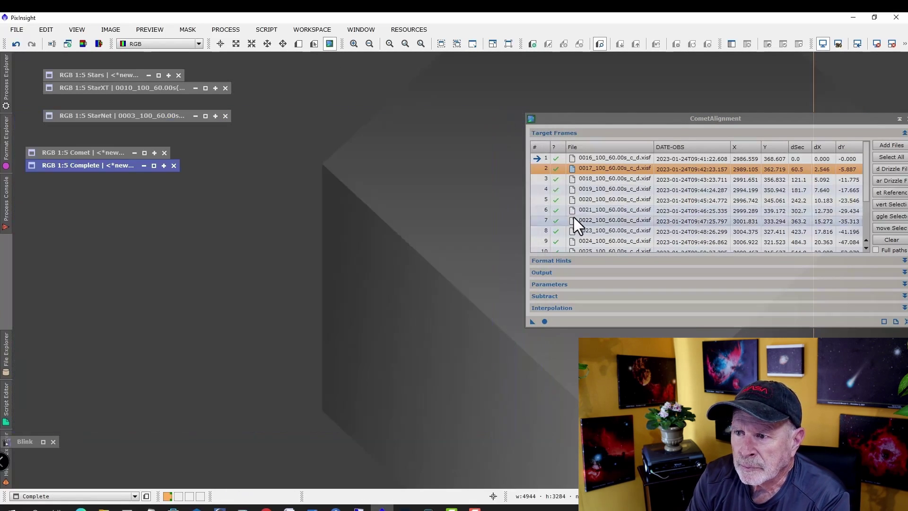
double_click(585, 233)
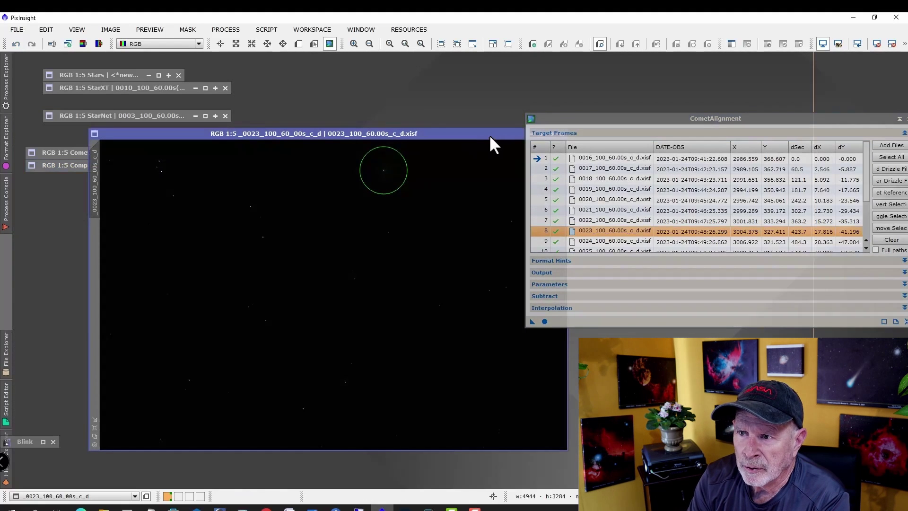
drag(487, 133, 433, 123)
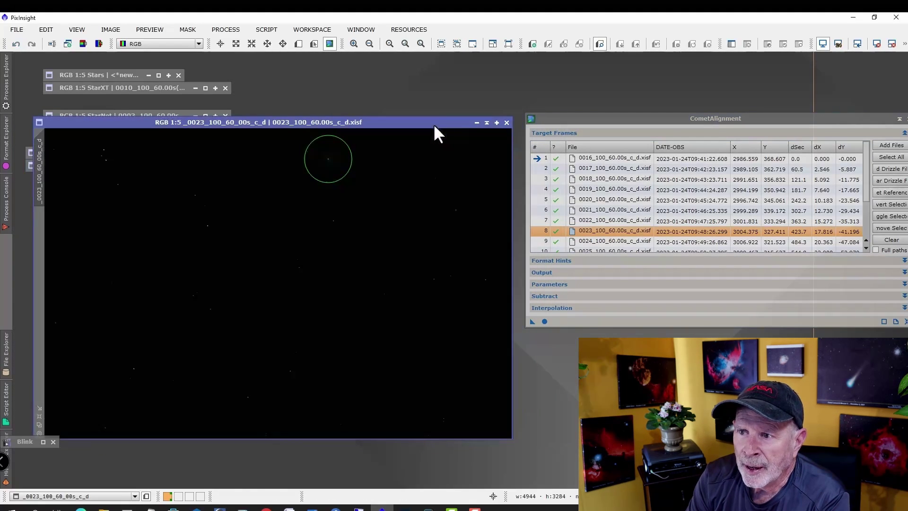
click(506, 122)
- Set CometAlignment's output to a new Comet_Centered folder and align all 14 frames
drag(645, 119, 531, 98)
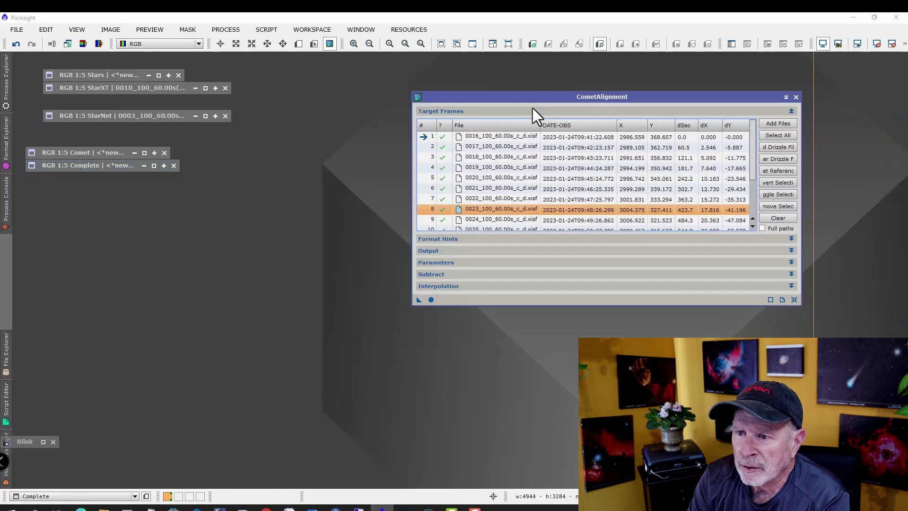
click(791, 251)
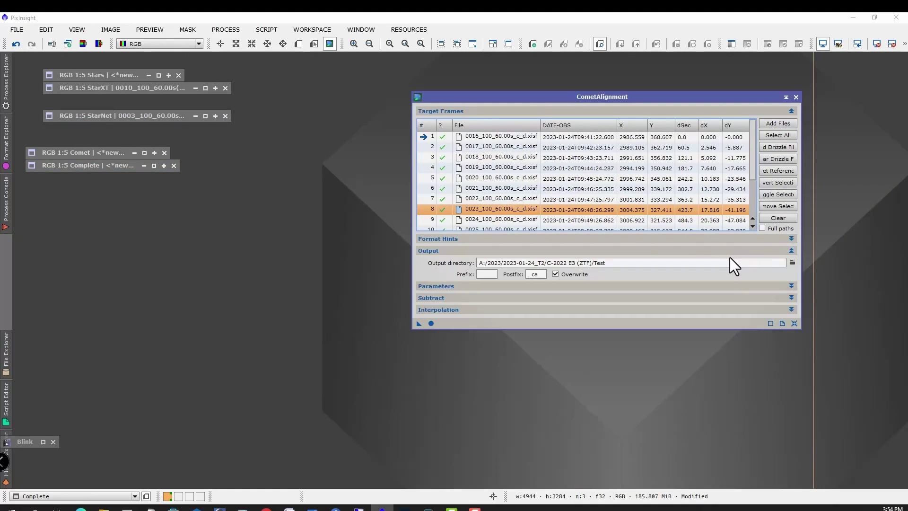
triple_click(581, 259)
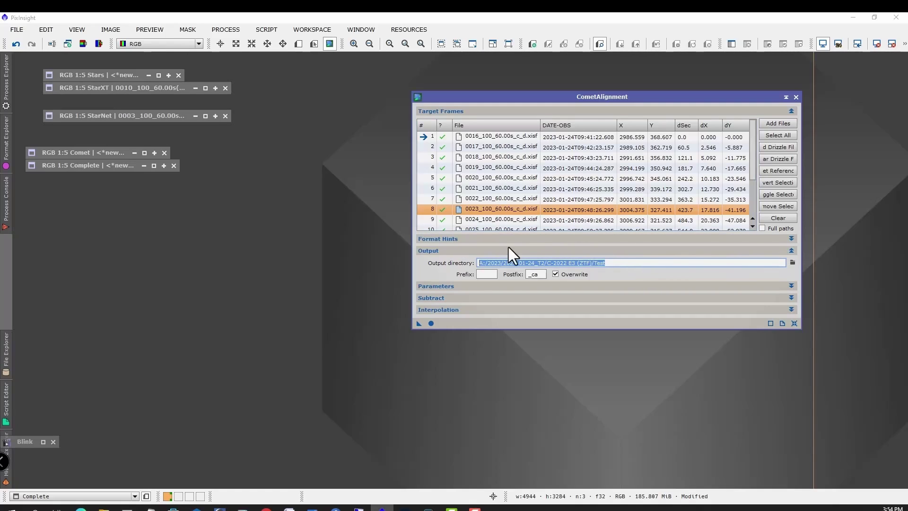
click(793, 263)
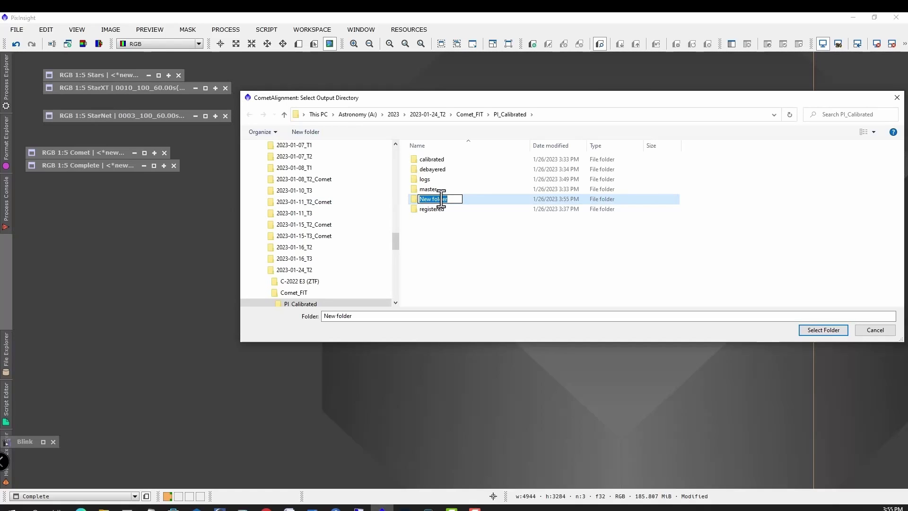
text(Comet_Centered)
key(Return)
click(413, 170)
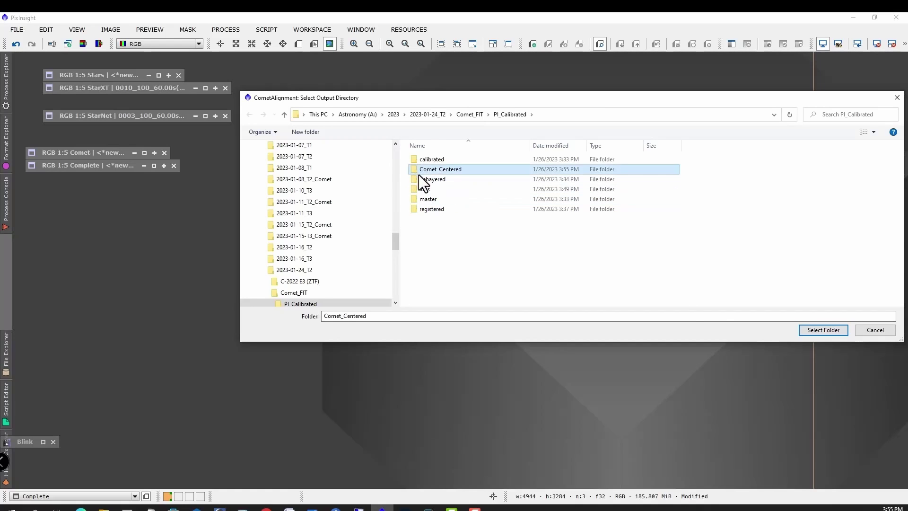
click(823, 330)
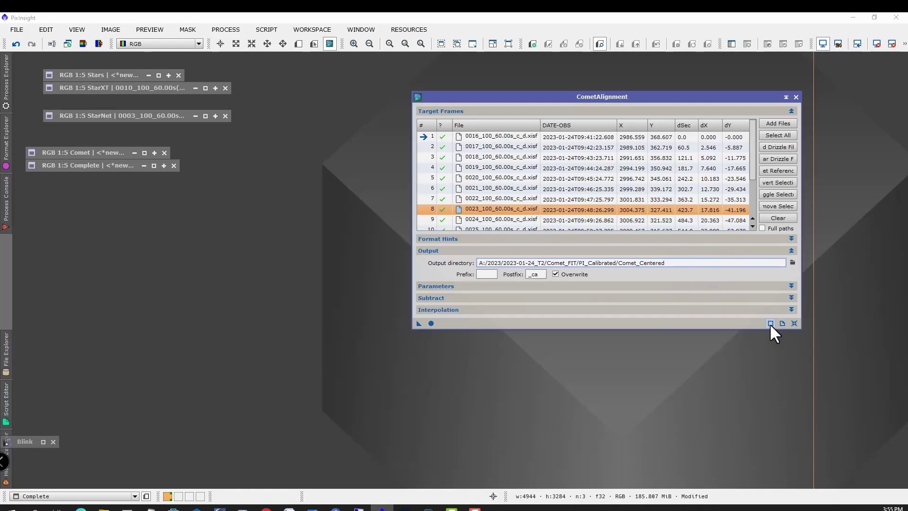
click(431, 323)
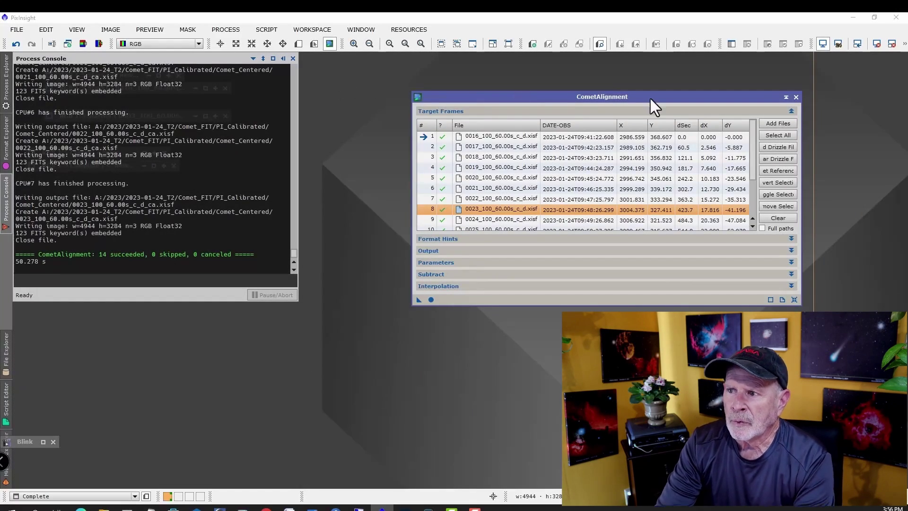
- Iconize CometAlignment, clear Blink, and load all _c_d_ca frames from PI_Calibrated/Comet_Centered
click(786, 97)
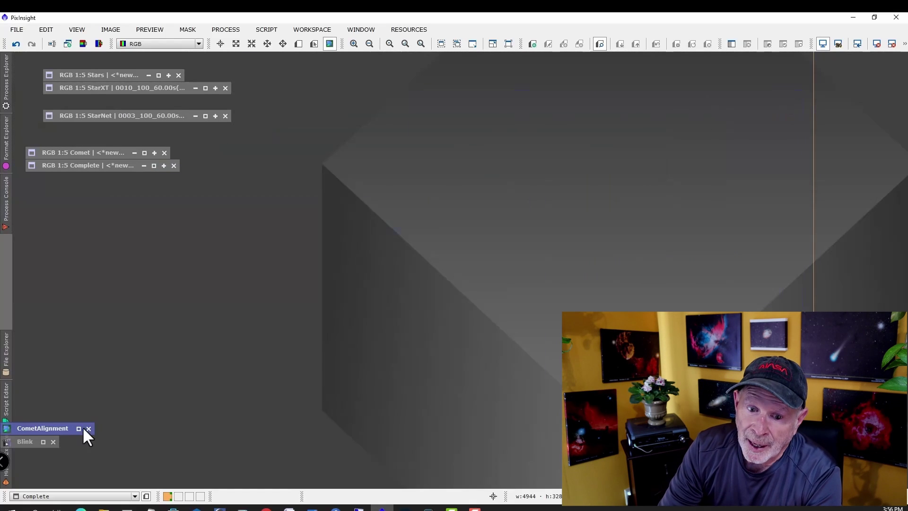
double_click(31, 440)
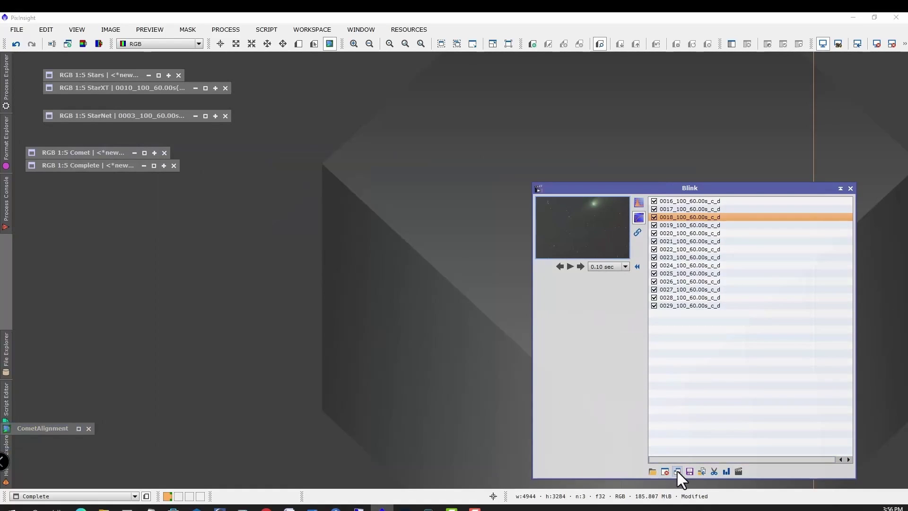
click(677, 471)
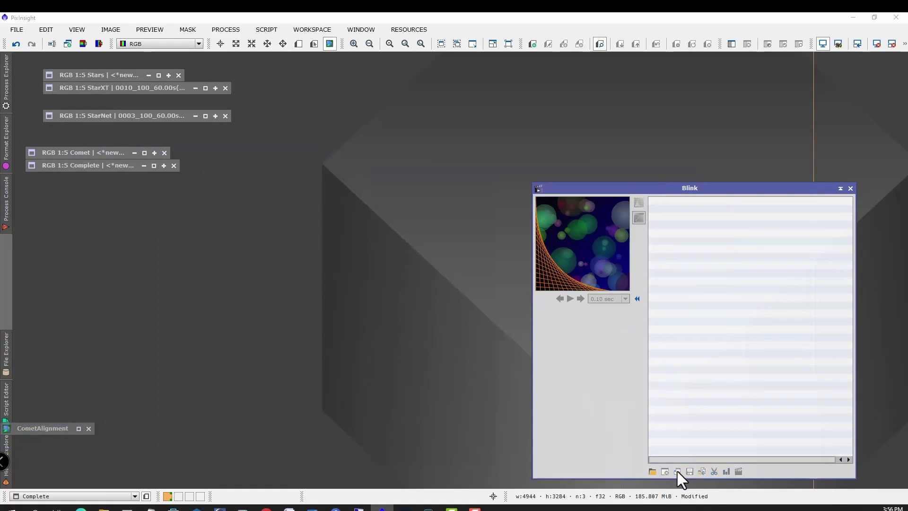
click(653, 471)
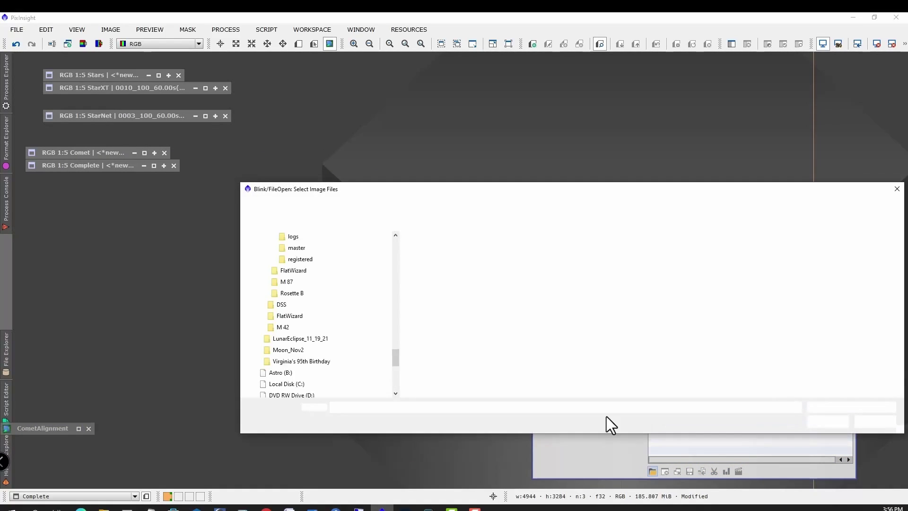
double_click(442, 251)
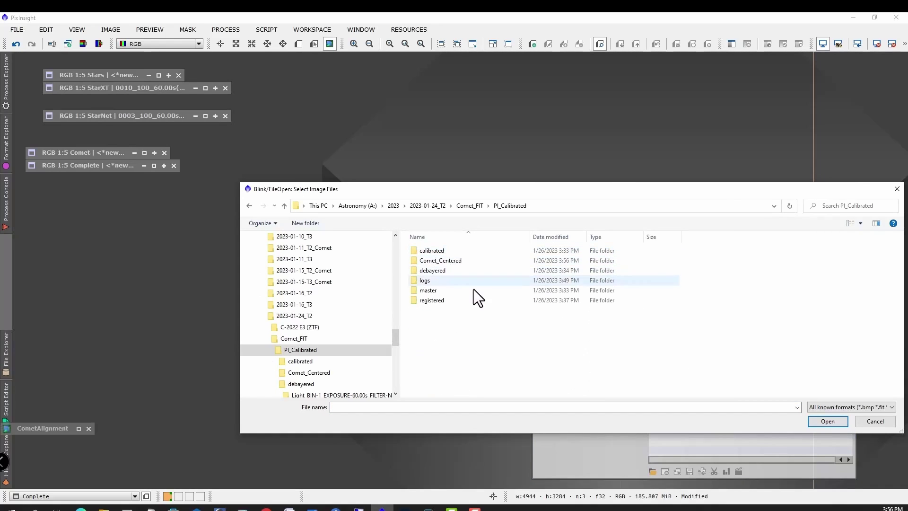
double_click(430, 260)
click(444, 251)
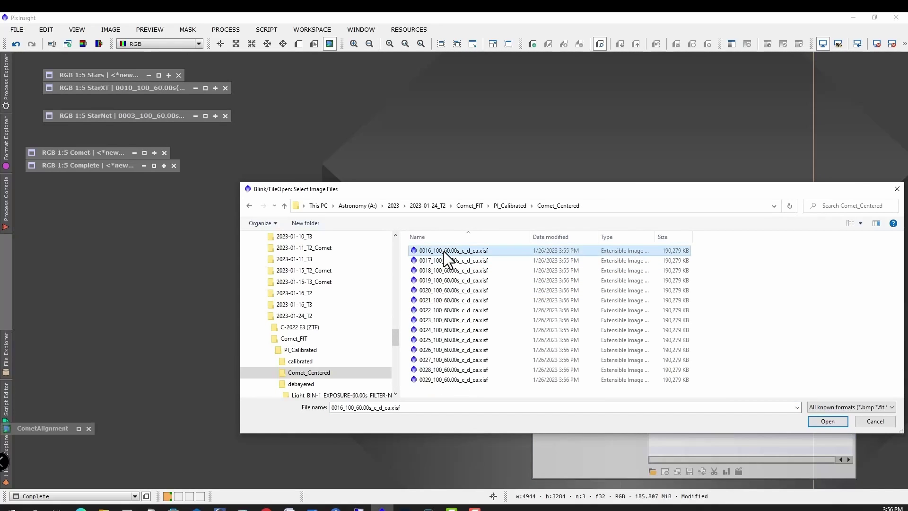
key(ctrl+a)
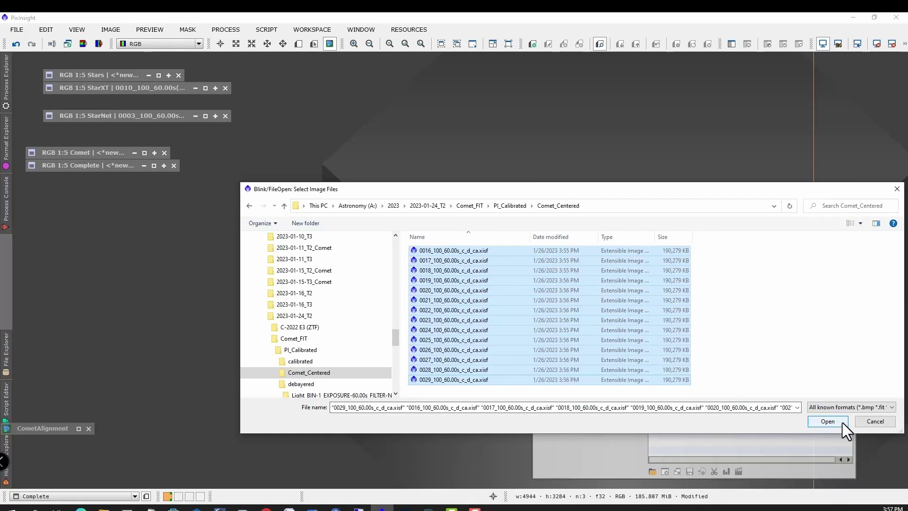
click(838, 421)
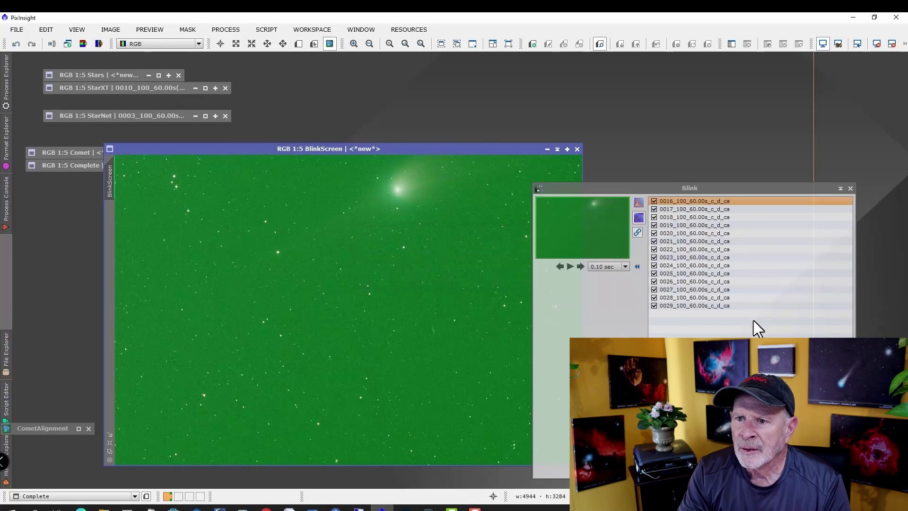
- Unlink RGB in Blink for neutral colour, then play and pause the comet-aligned animation
click(638, 232)
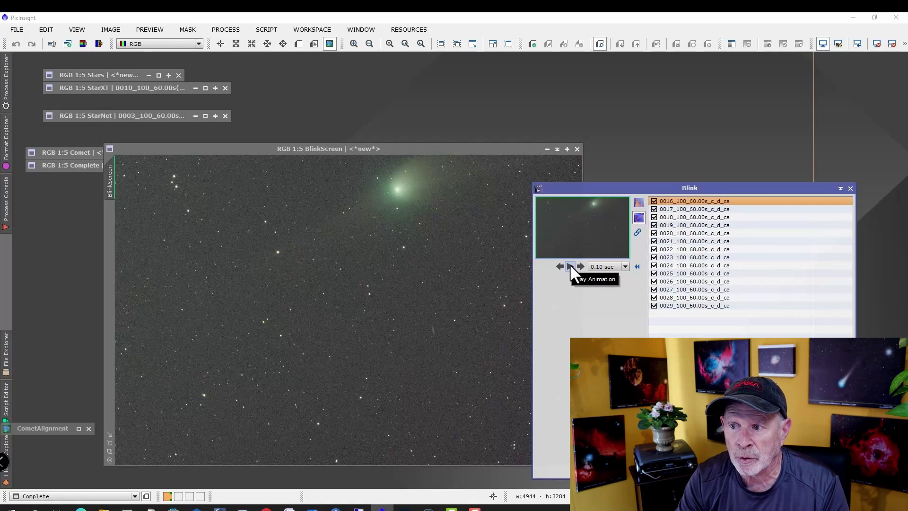
click(570, 265)
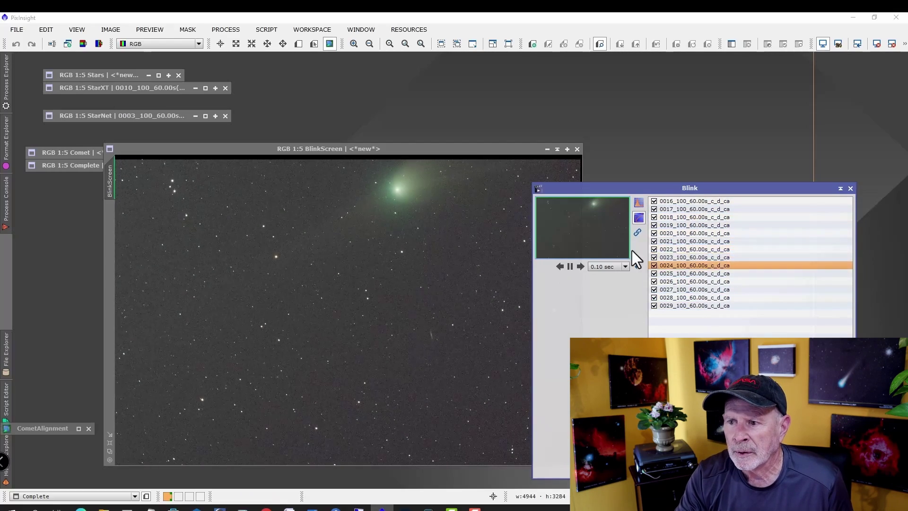
click(569, 265)
- Put Blink away, close the BlinkScreen preview, and cancel the Open dialog
click(840, 187)
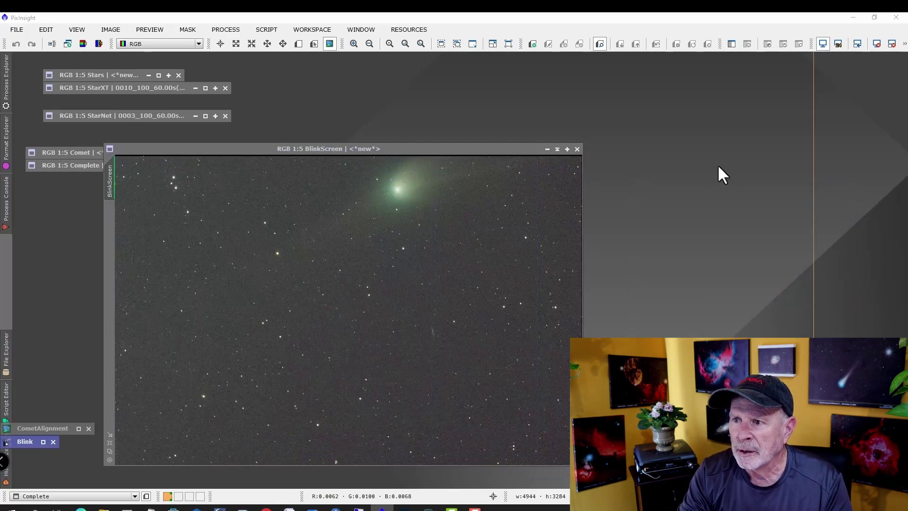
click(577, 149)
key(ctrl+o)
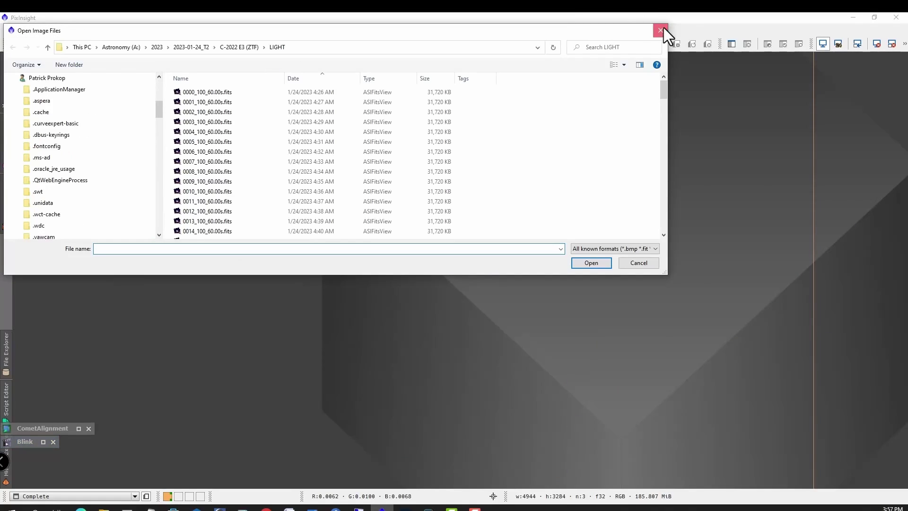
click(662, 30)
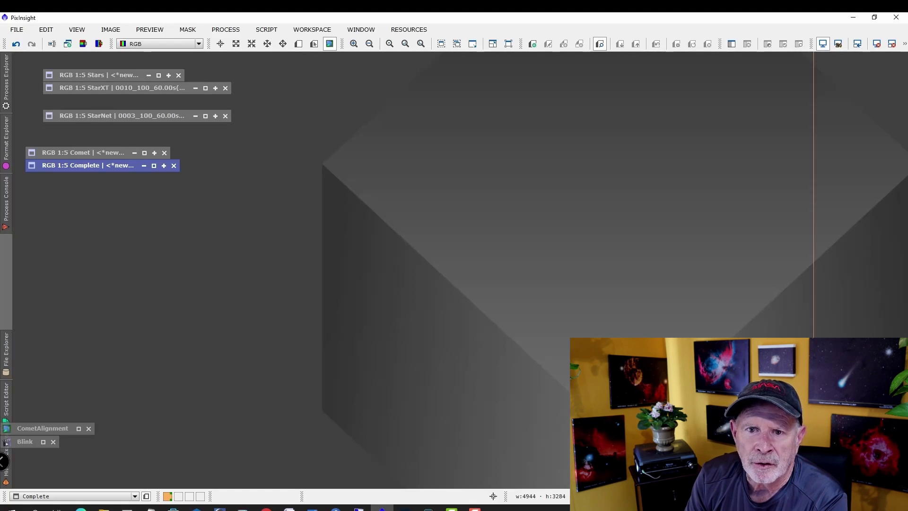
- Restore the StarNet, Stars and StarXT images, compare the starless versions, then iconize StarXT and StarNet
double_click(138, 113)
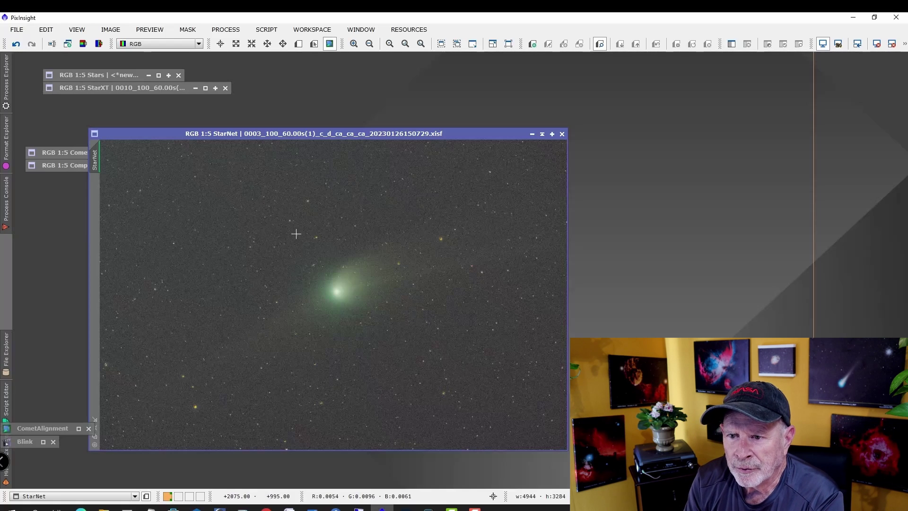
double_click(97, 76)
double_click(106, 92)
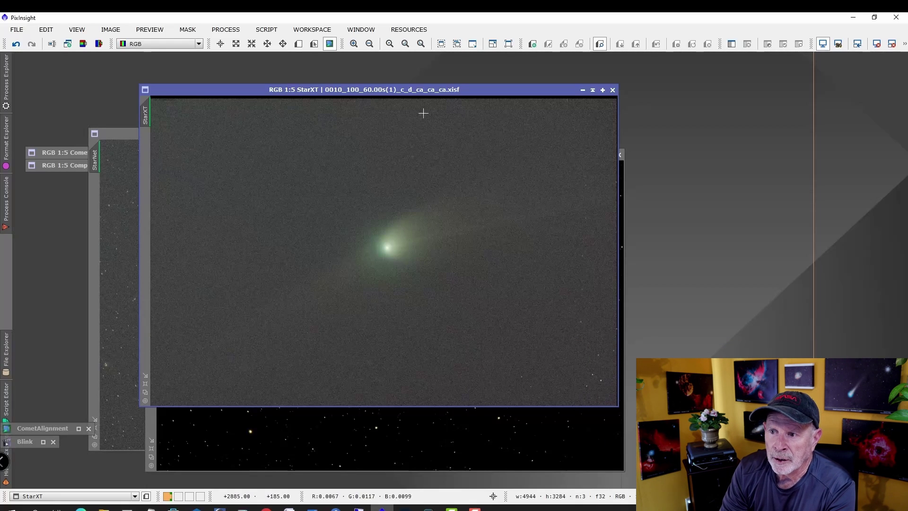
drag(280, 93, 418, 84)
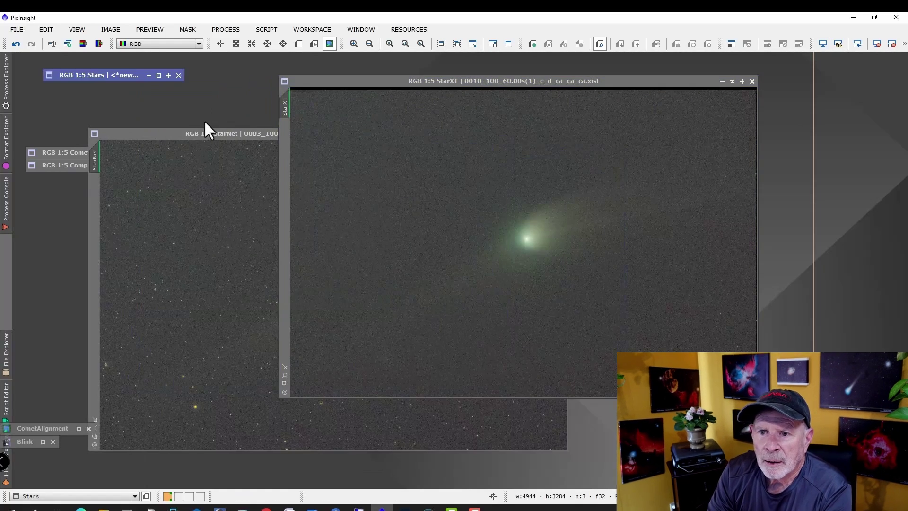
click(195, 129)
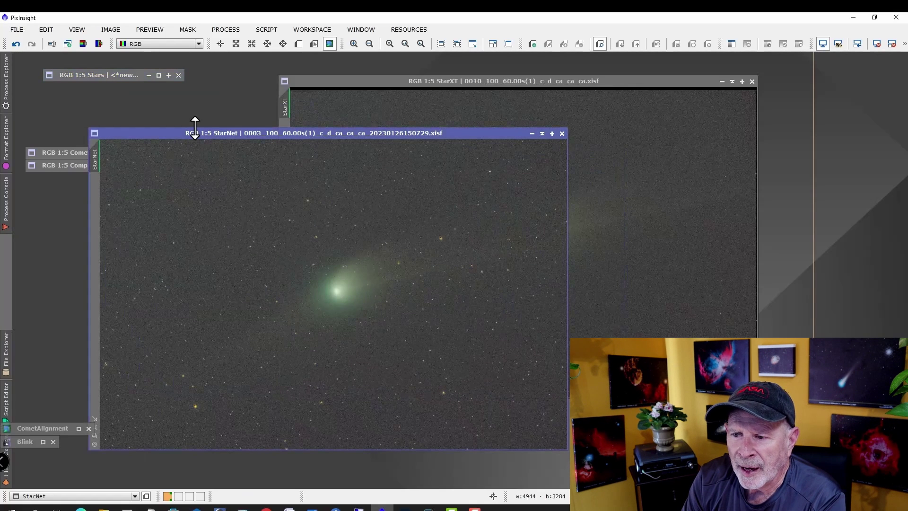
click(647, 82)
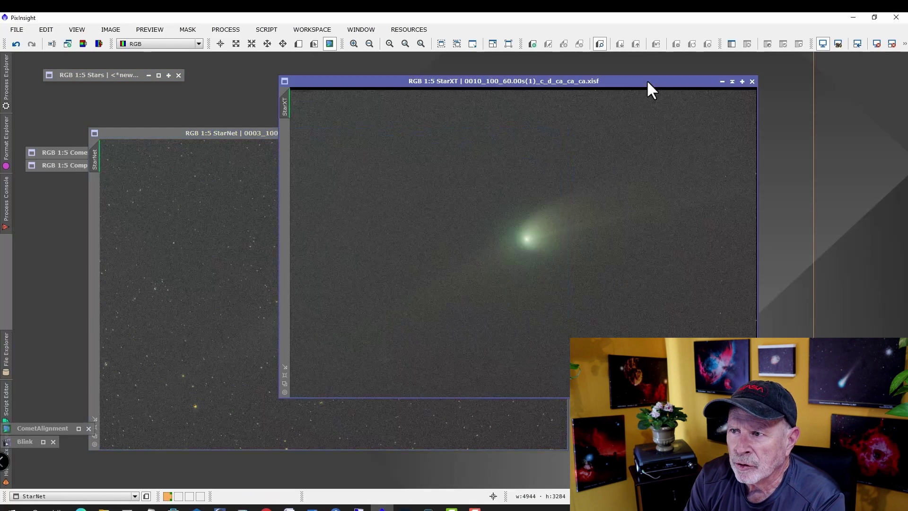
click(733, 81)
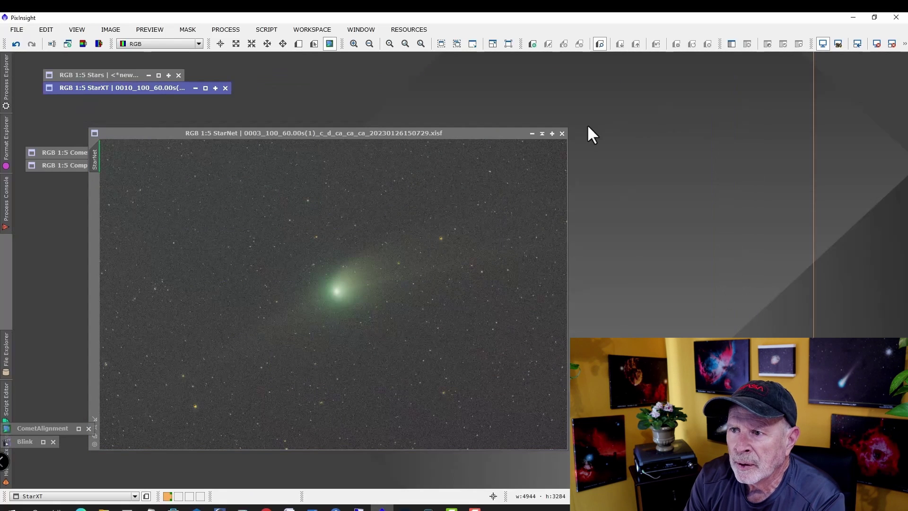
click(542, 133)
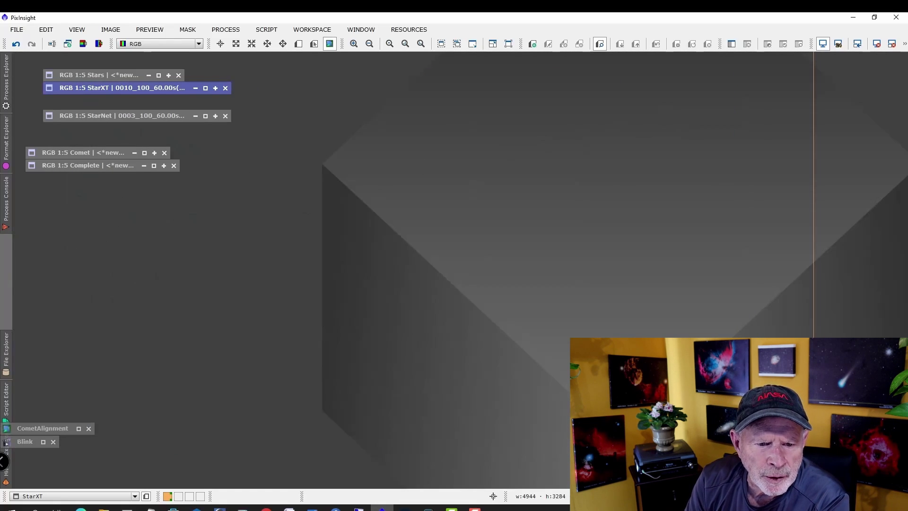
- Enable StarXTerminator's star-image output alongside the starless result
key(alt+Tab)
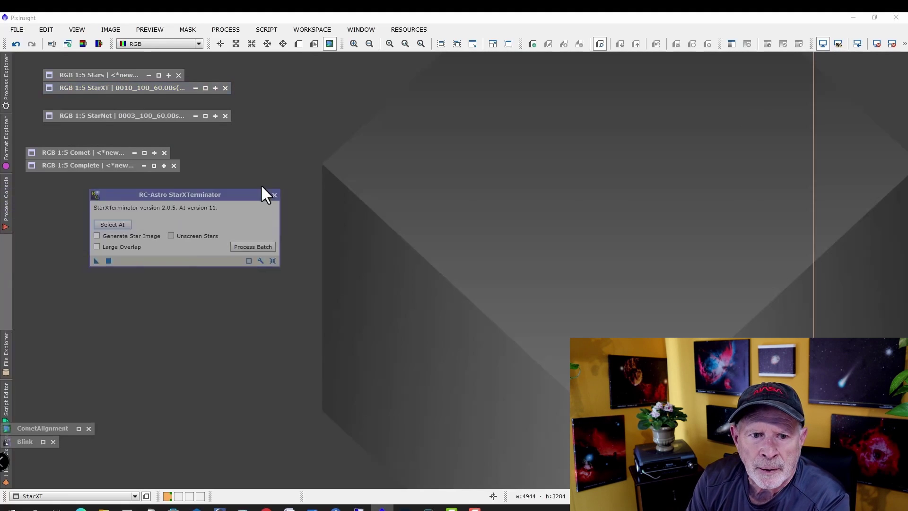
drag(297, 180, 541, 195)
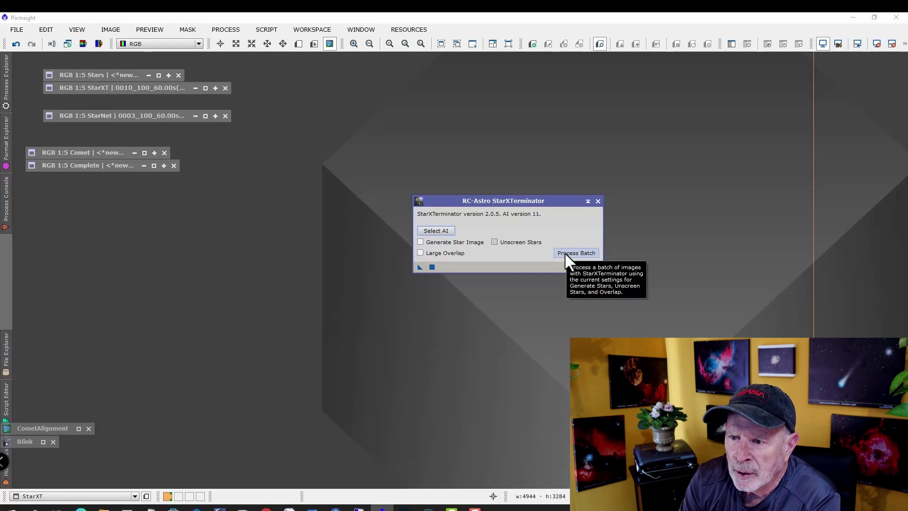
click(420, 242)
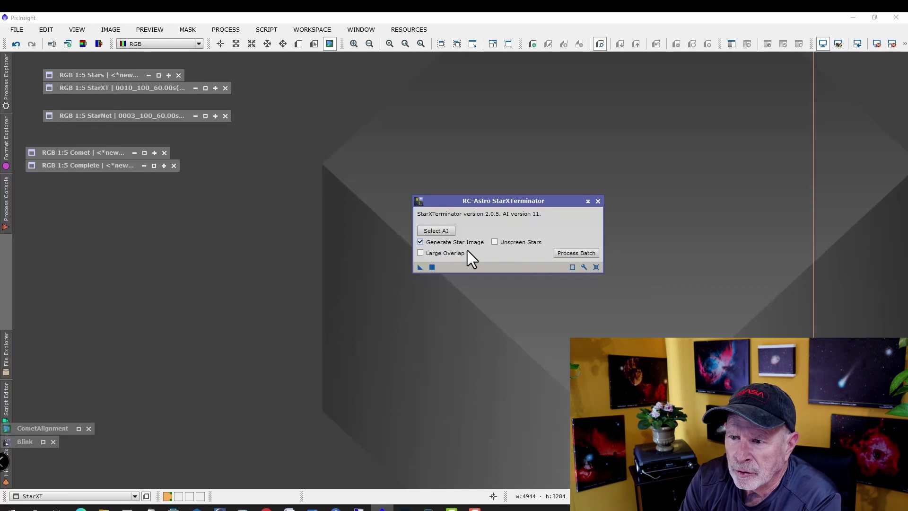
- In batch processing settings, create a Comet_Starless folder inside Comet_FIT for output
click(574, 254)
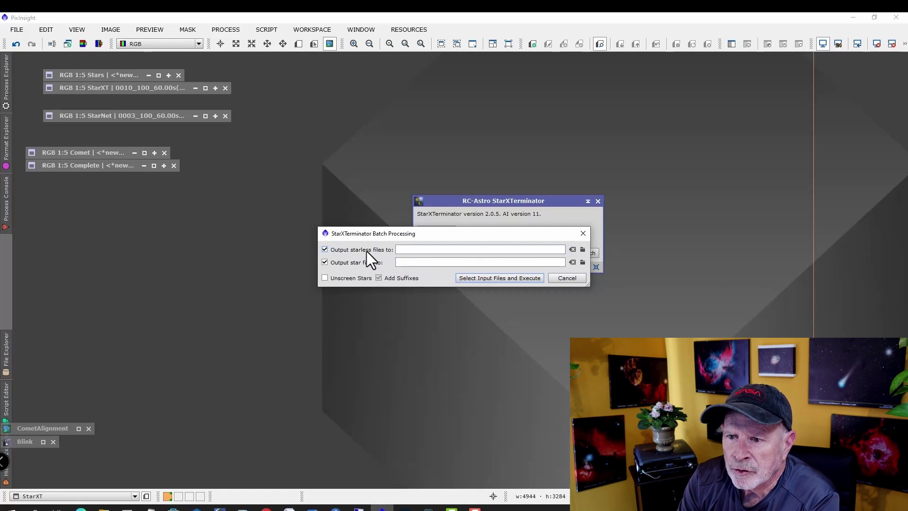
click(582, 251)
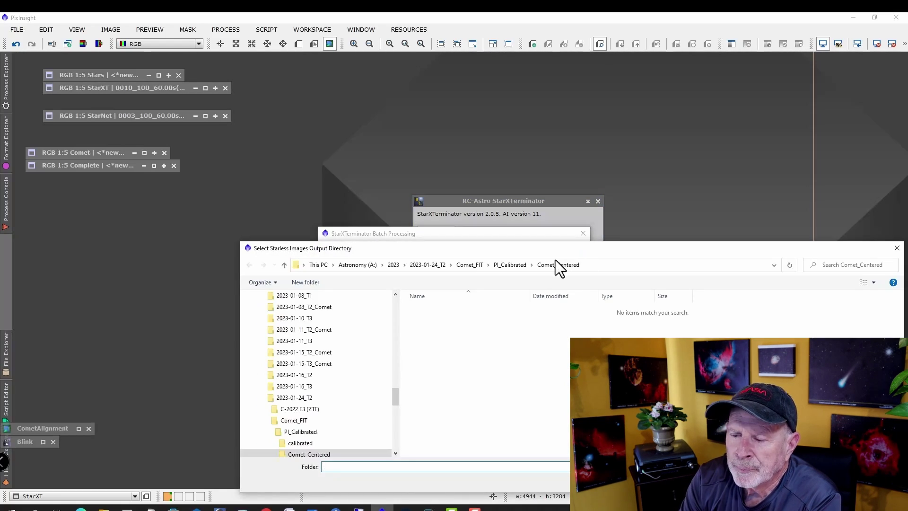
click(470, 265)
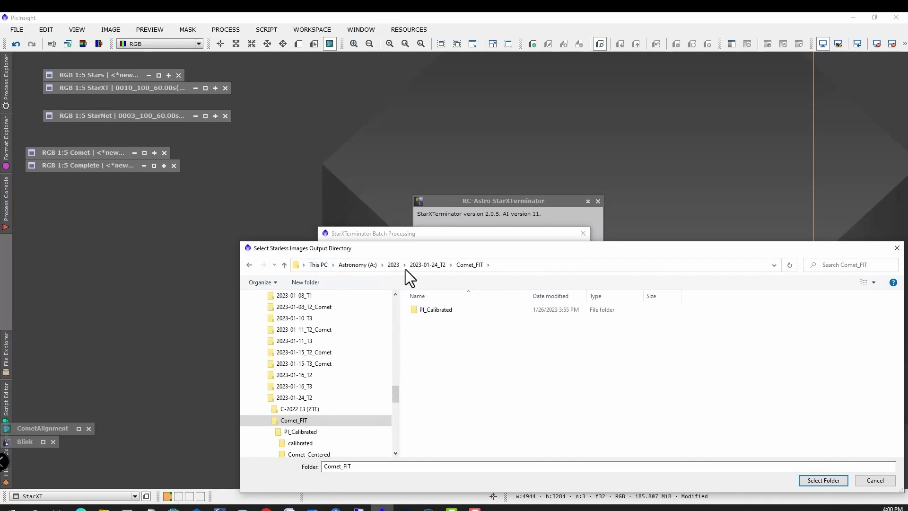
click(308, 282)
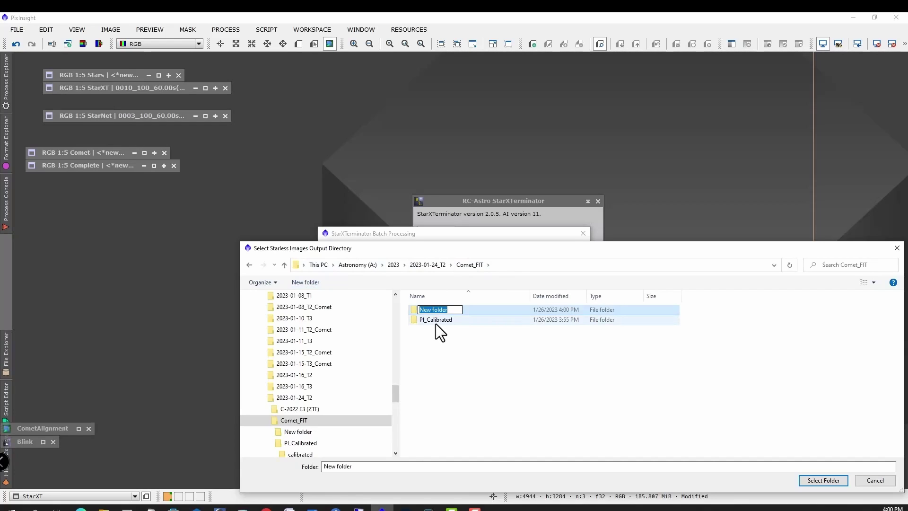
text(Comet_Starless)
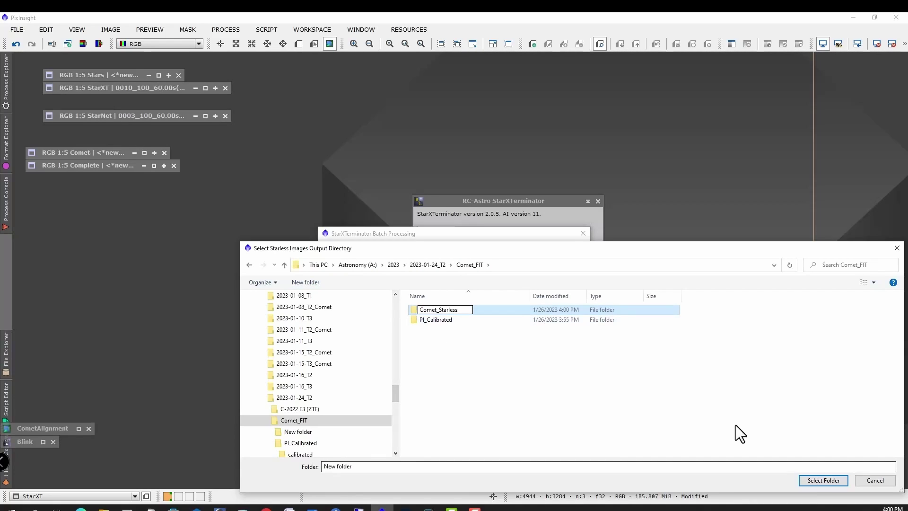
click(538, 363)
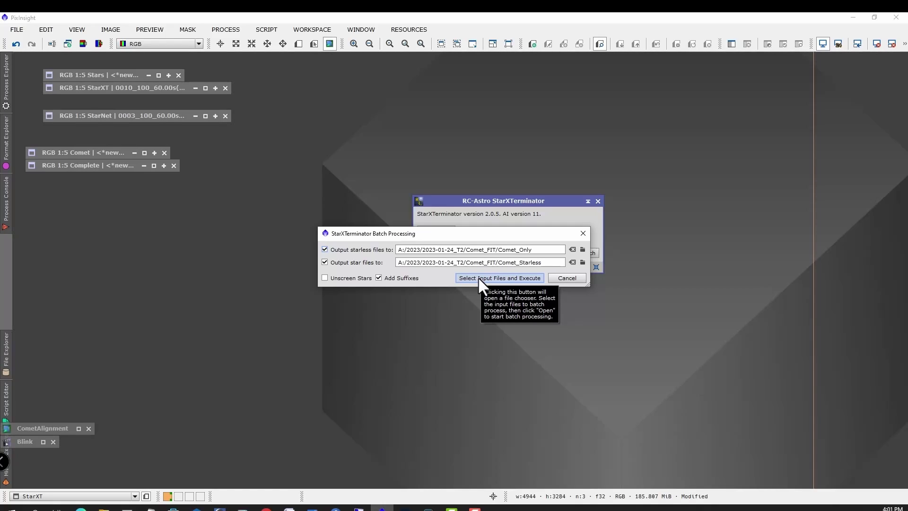
- Select frames 0016–0029 from Comet_FIT > PI_Calibrated > Comet_Centered as batch input
click(478, 276)
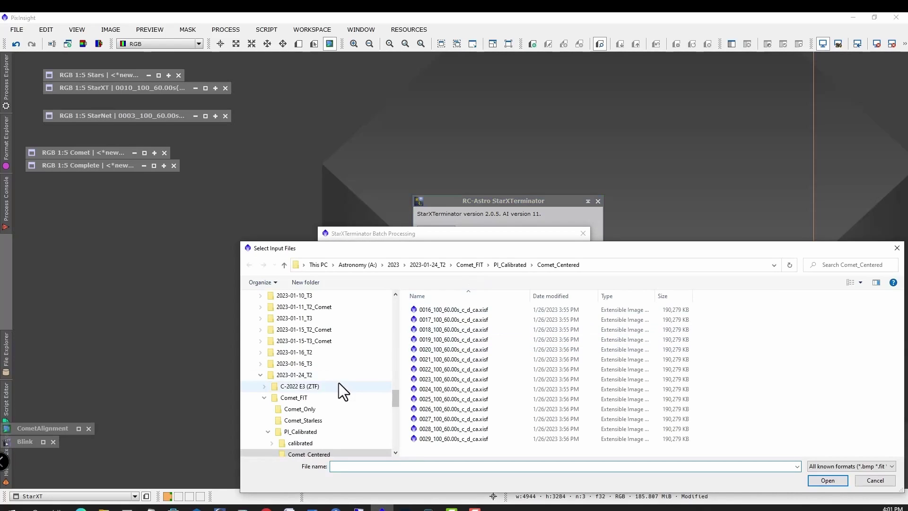
click(297, 377)
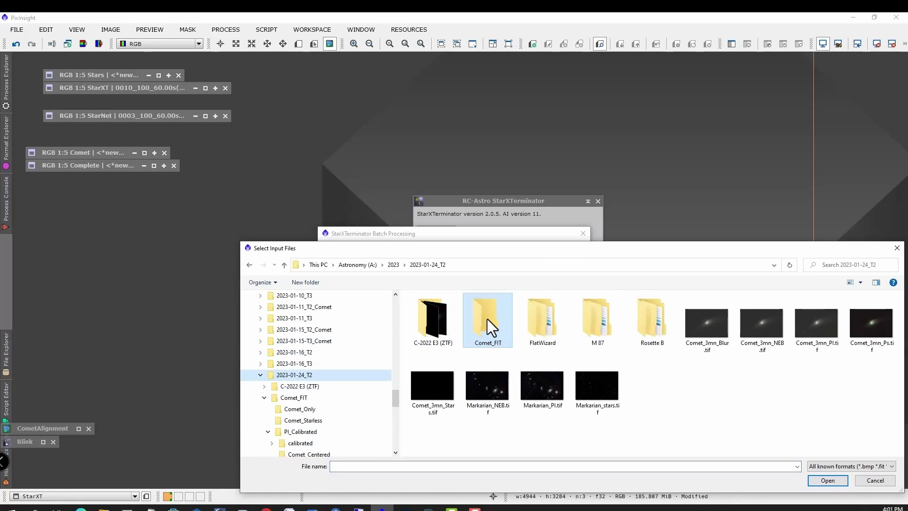
double_click(487, 318)
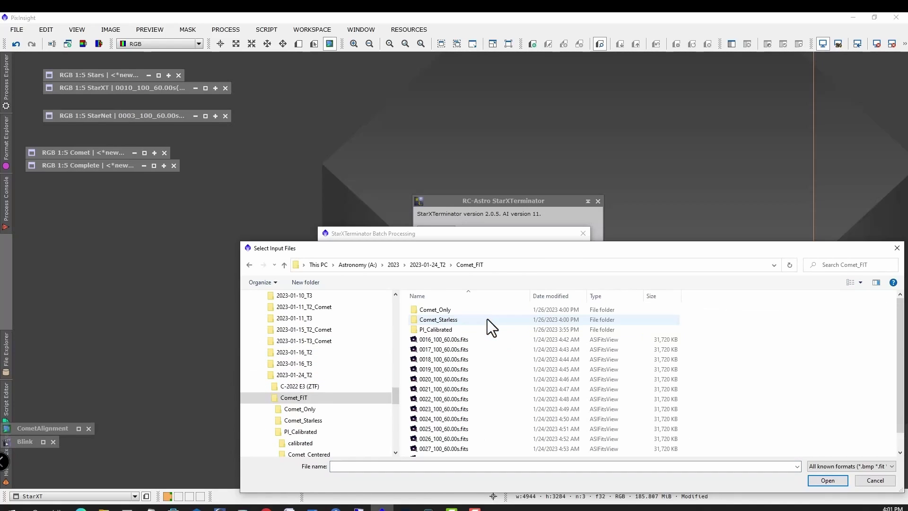
double_click(439, 331)
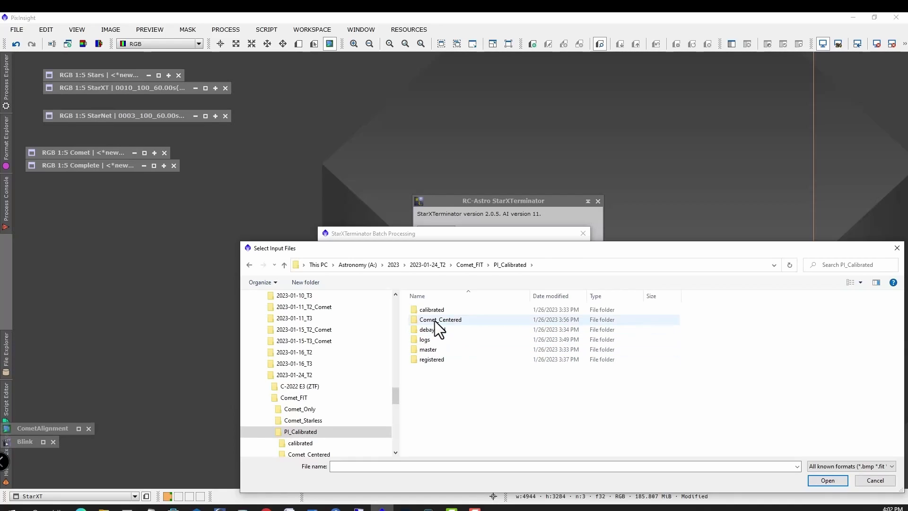
click(439, 324)
double_click(435, 321)
click(446, 310)
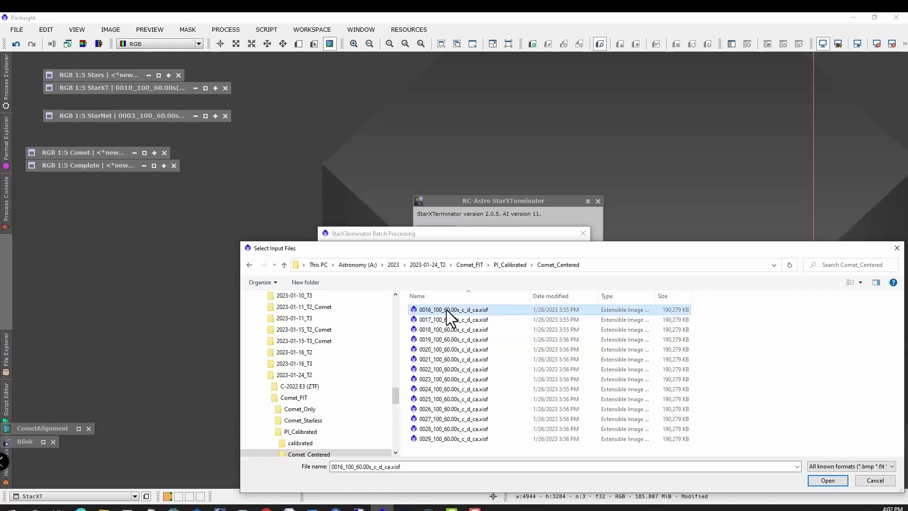
shift+click(470, 436)
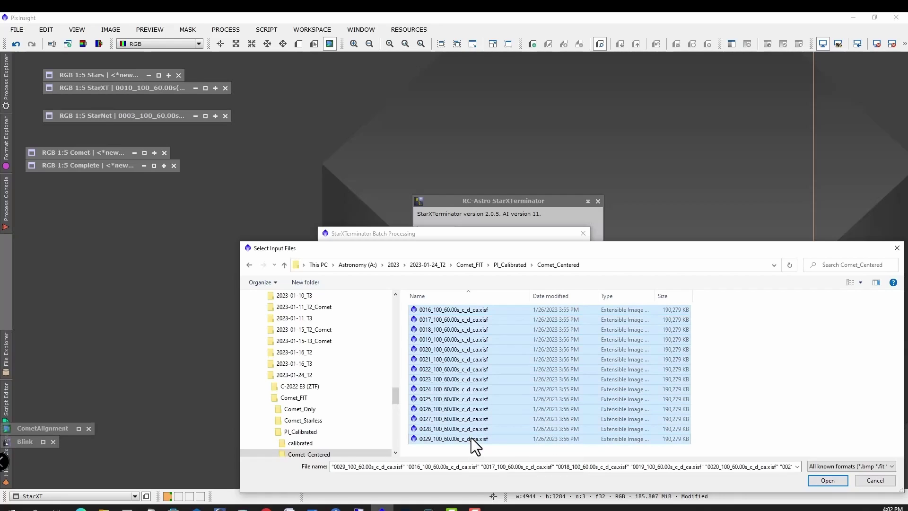
click(838, 480)
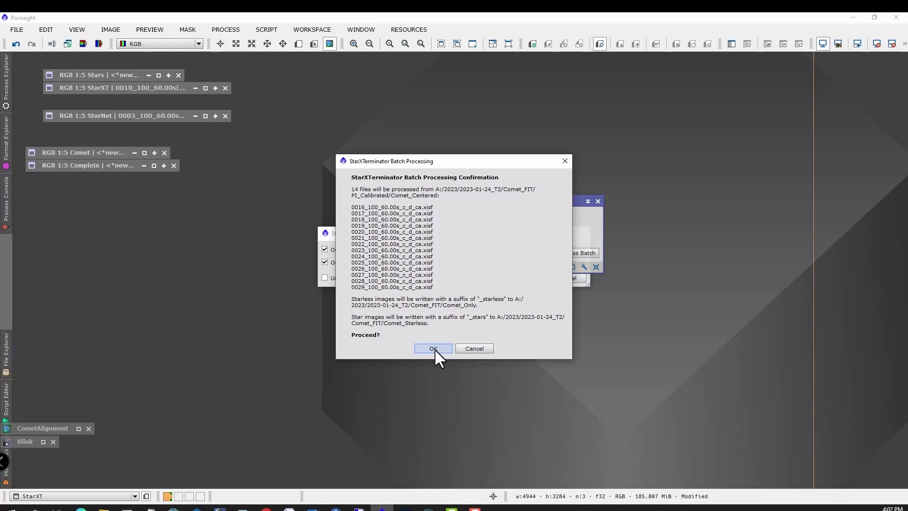
- Confirm the StarXTerminator batch to split all 14 frames into starless and star files
click(433, 348)
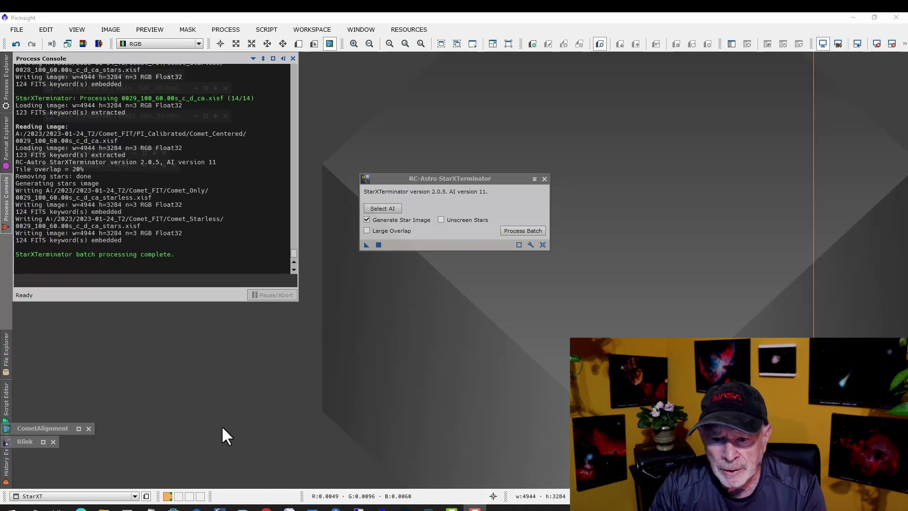
- Load the fourteen _c_d_ca_starless frames 0016–0029 from Comet_Only into Blink
double_click(25, 441)
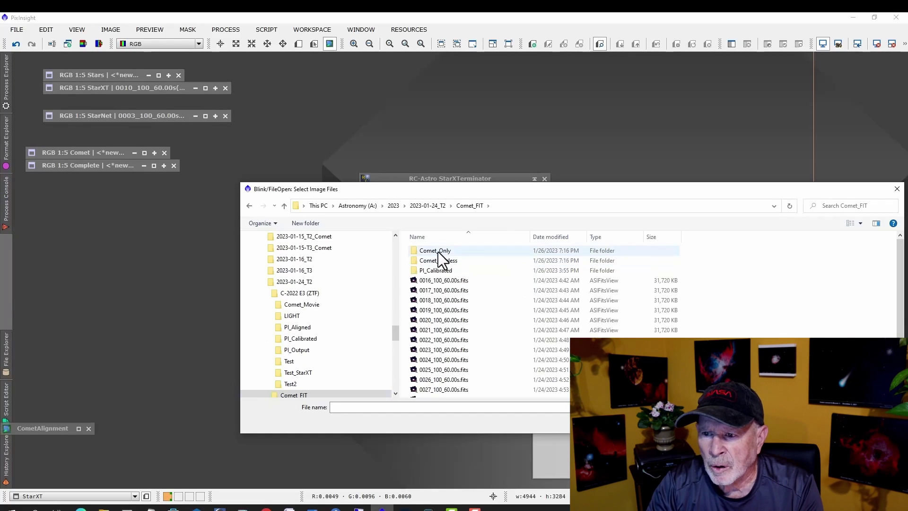
double_click(438, 251)
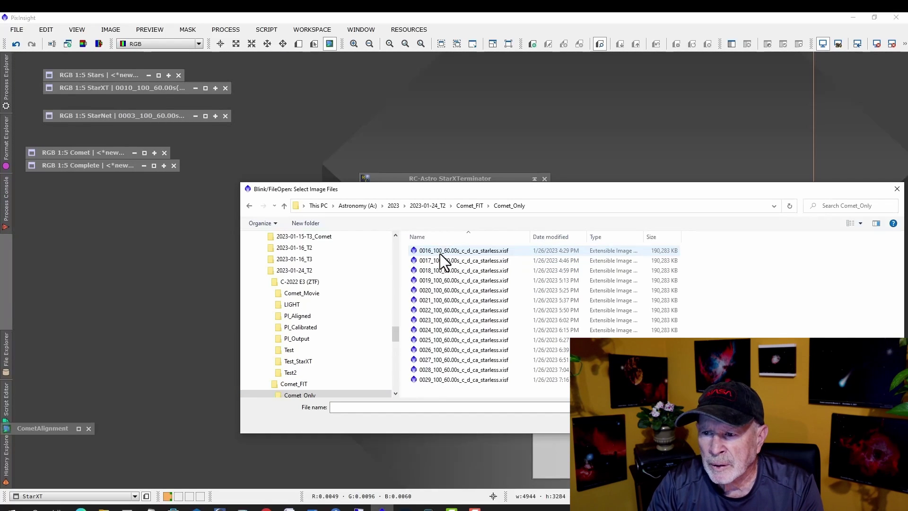
click(440, 253)
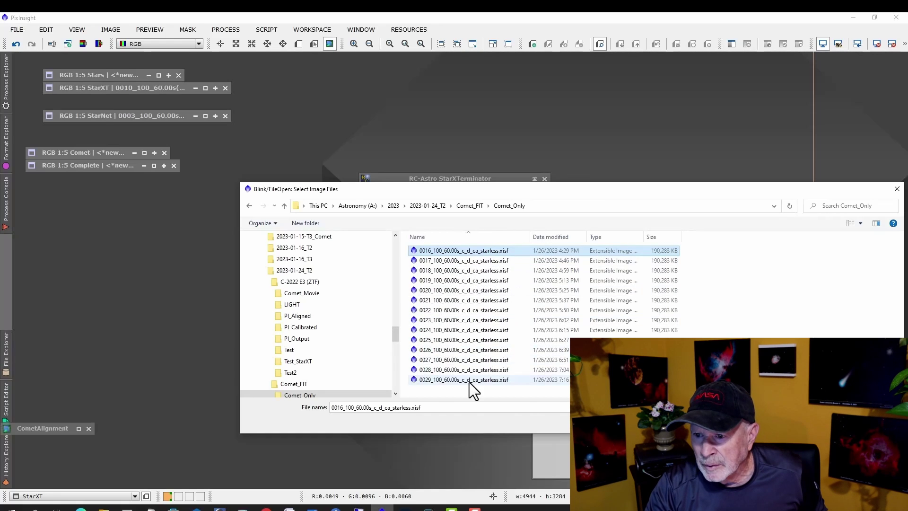
shift+click(492, 380)
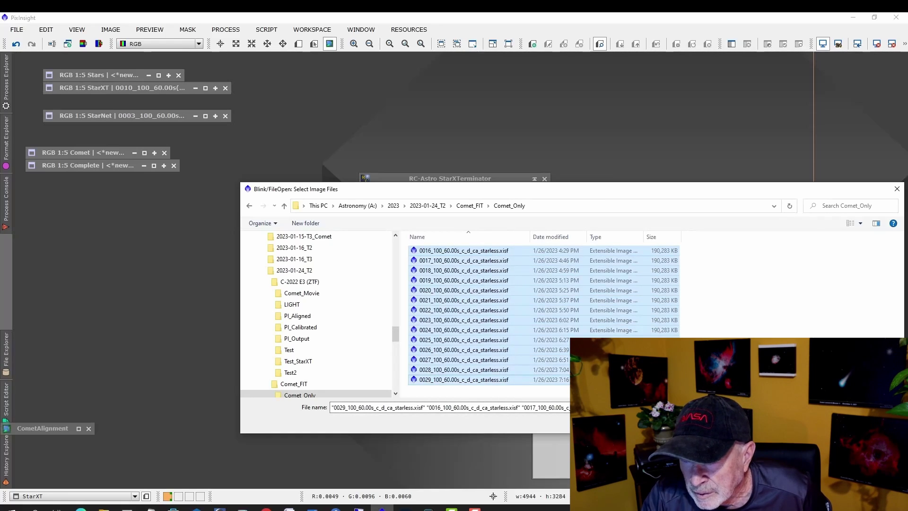
key(Return)
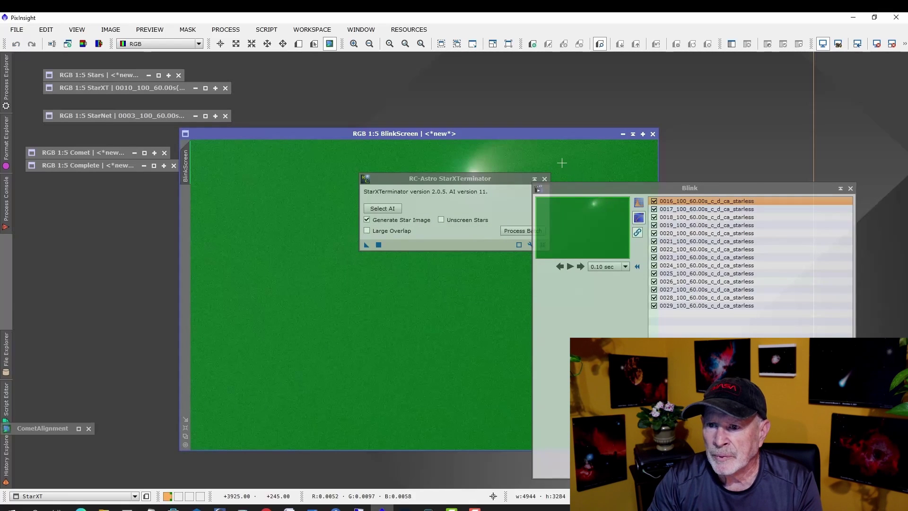
- Iconize StarXTerminator, play the starless frames in neutral colour, then close BlinkScreen
drag(569, 132, 466, 100)
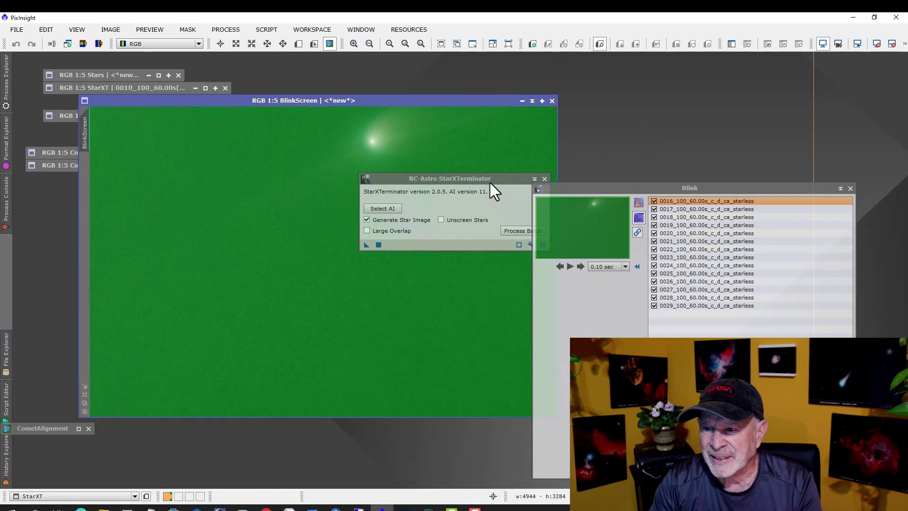
click(534, 179)
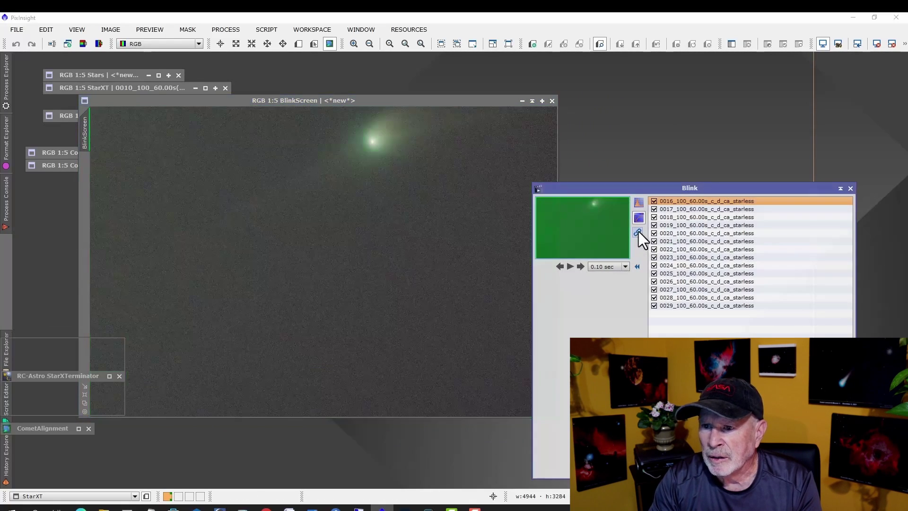
click(638, 232)
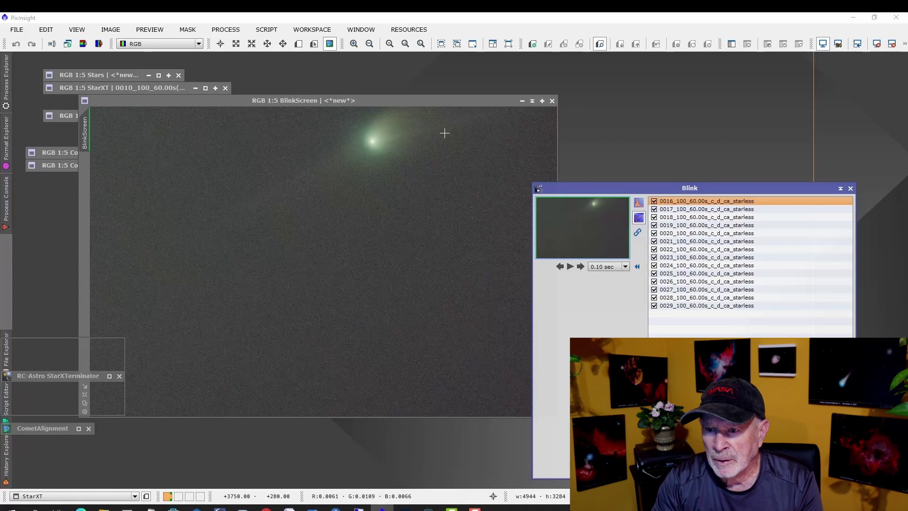
click(570, 266)
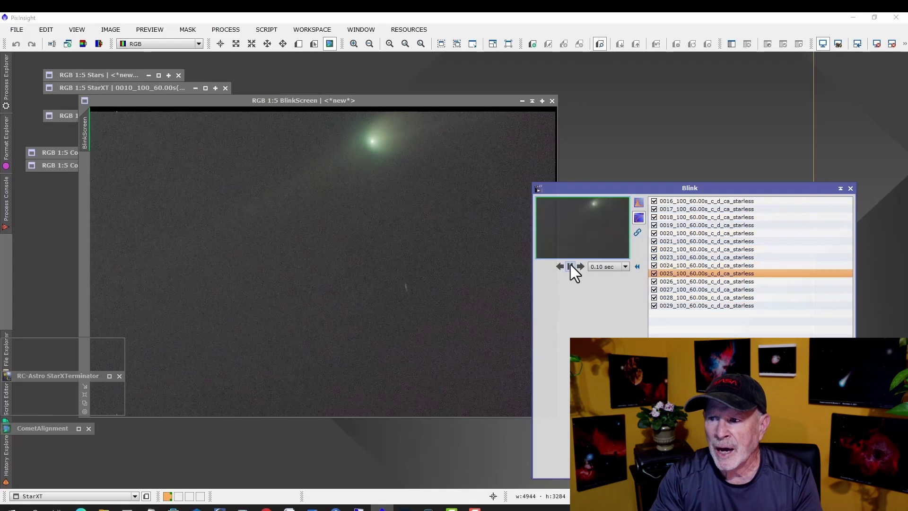
click(570, 264)
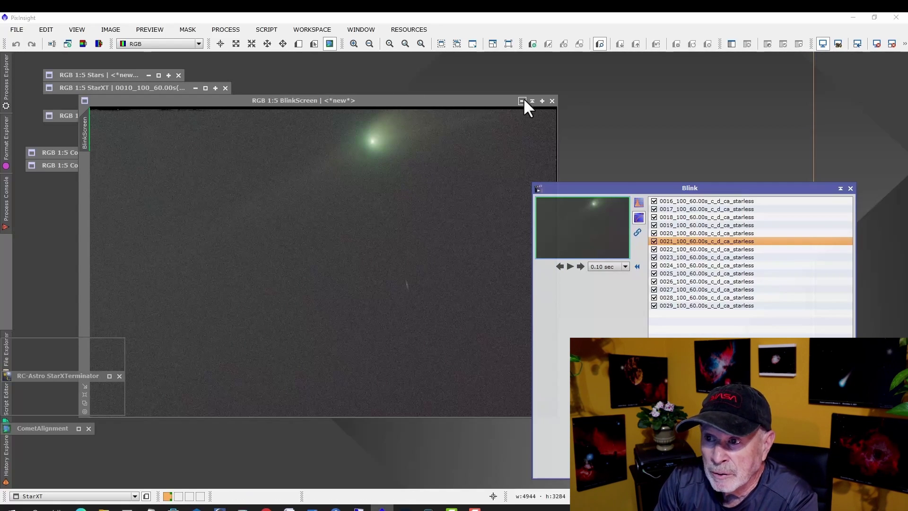
click(552, 100)
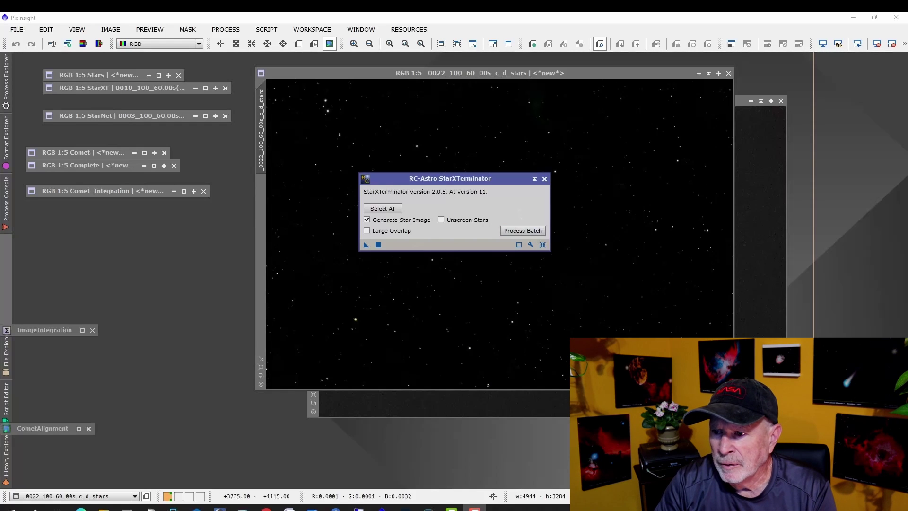
- Move StarXTerminator and the stars image aside, then iconize the stars image to the left
click(535, 179)
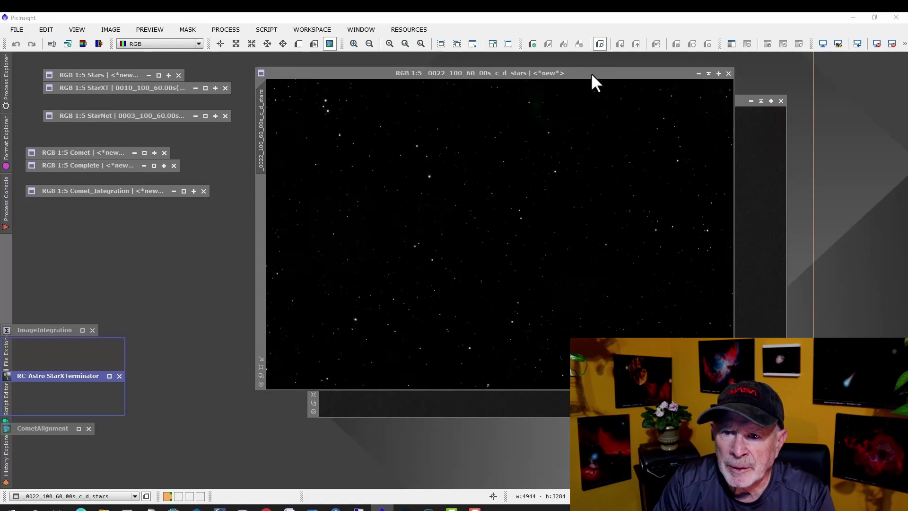
drag(592, 72, 403, 81)
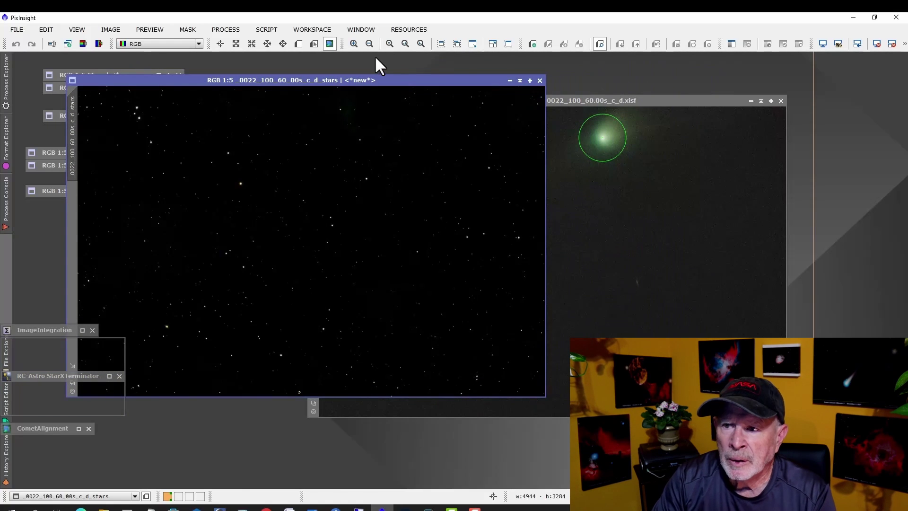
click(509, 81)
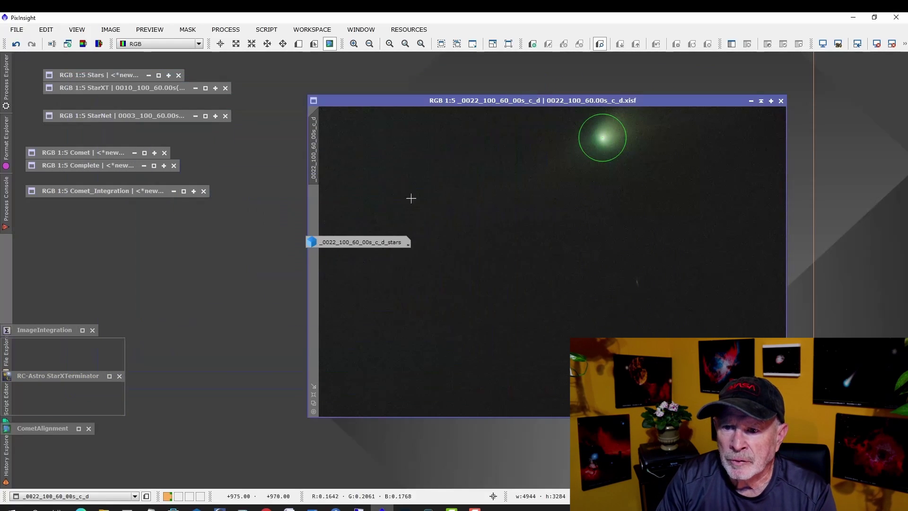
drag(365, 242, 195, 251)
- Restore the star-only image, rename it Star_Mask, and iconize it
double_click(191, 249)
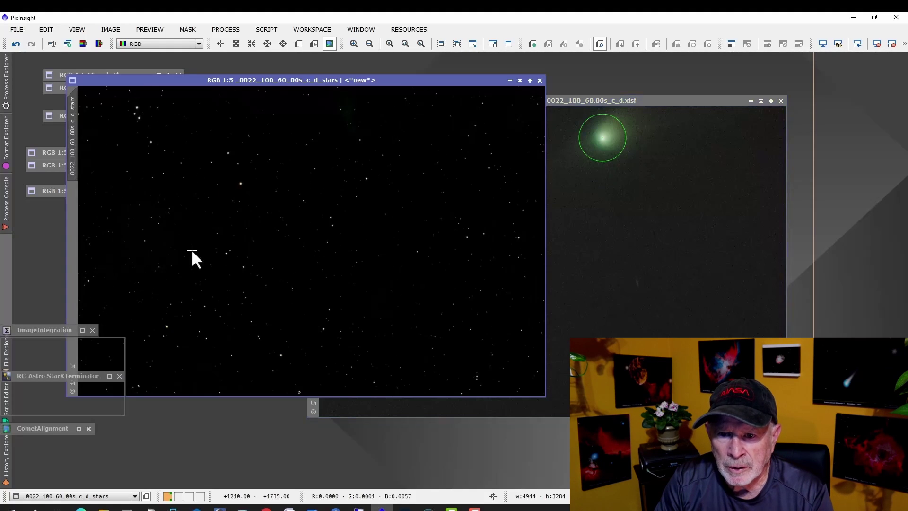
right_click(81, 139)
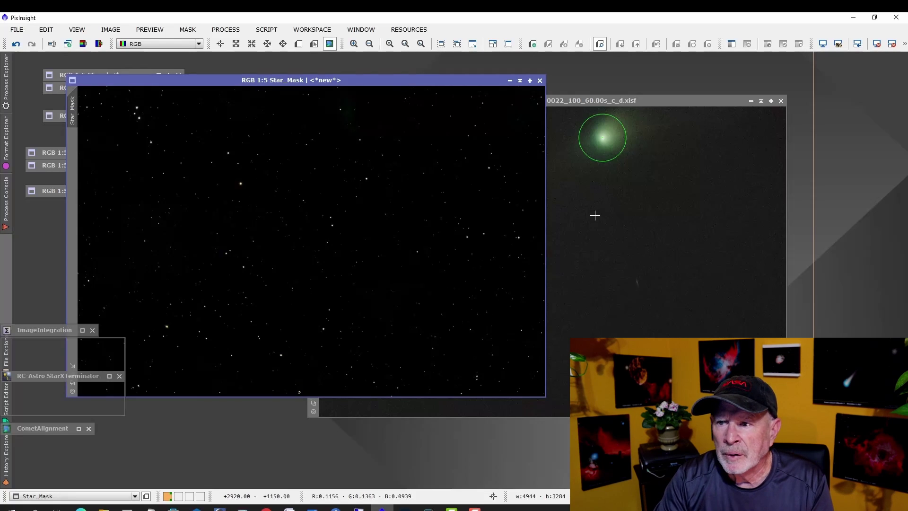
click(520, 79)
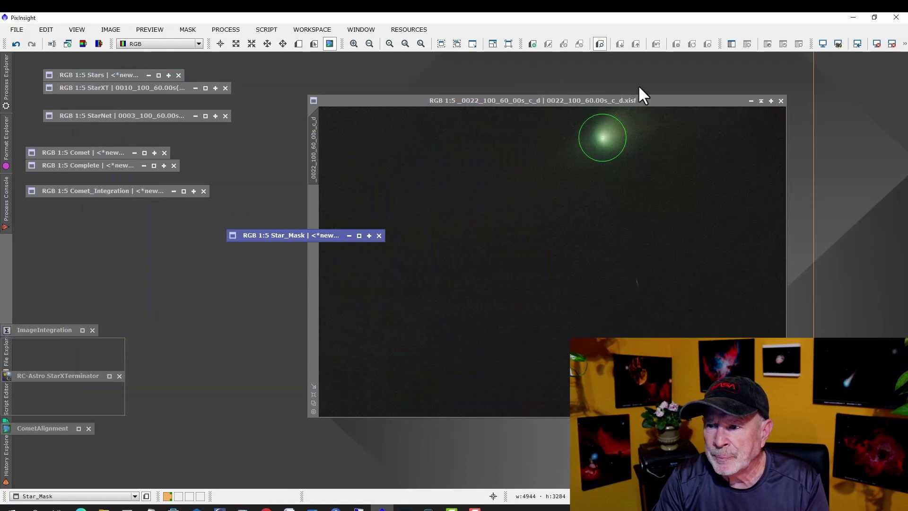
- Close the calibrated comet frame and bring Comet_Integration to the front beside Star_Mask
click(781, 100)
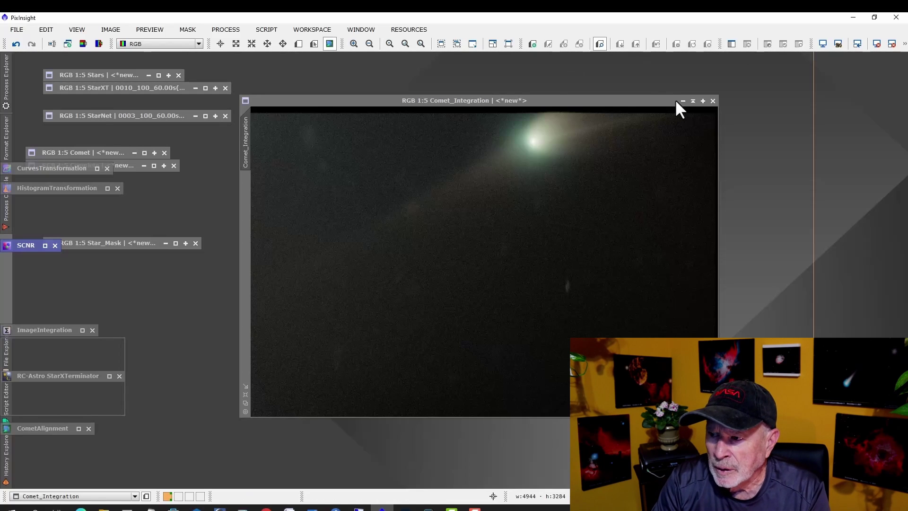
drag(661, 101, 615, 92)
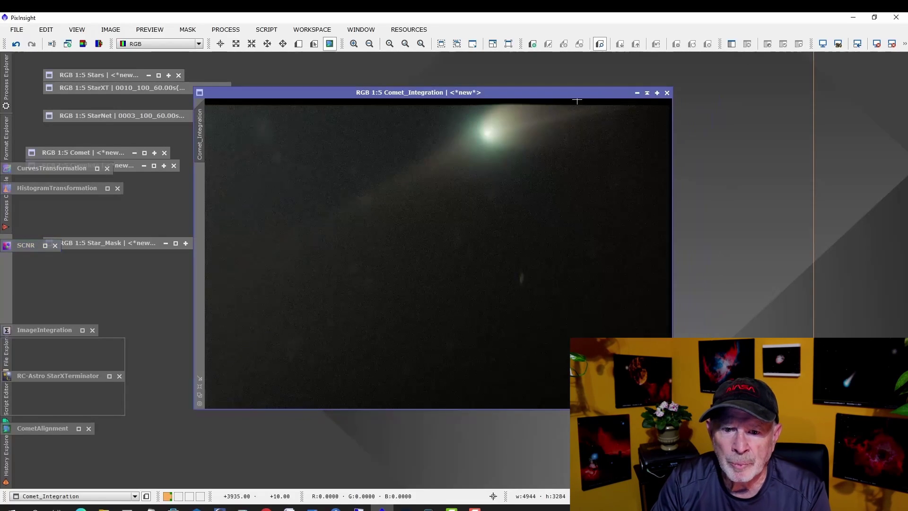
double_click(93, 243)
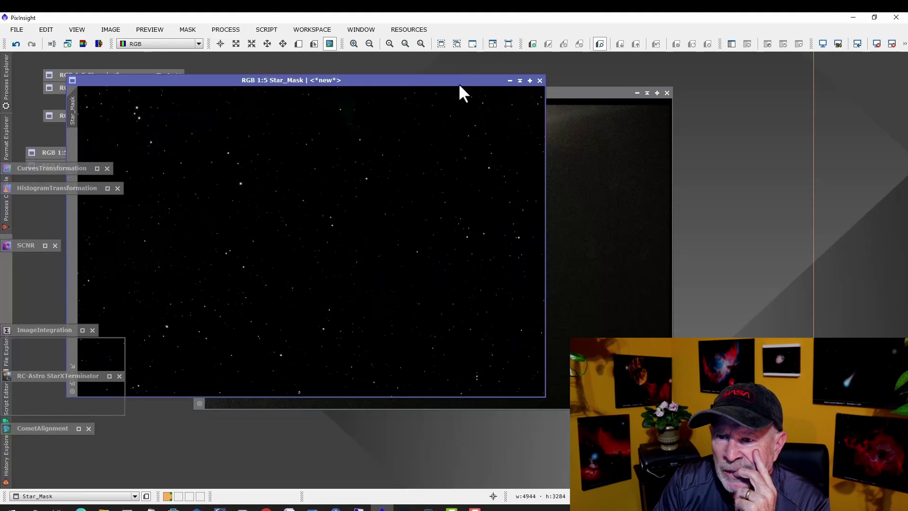
drag(466, 92, 705, 156)
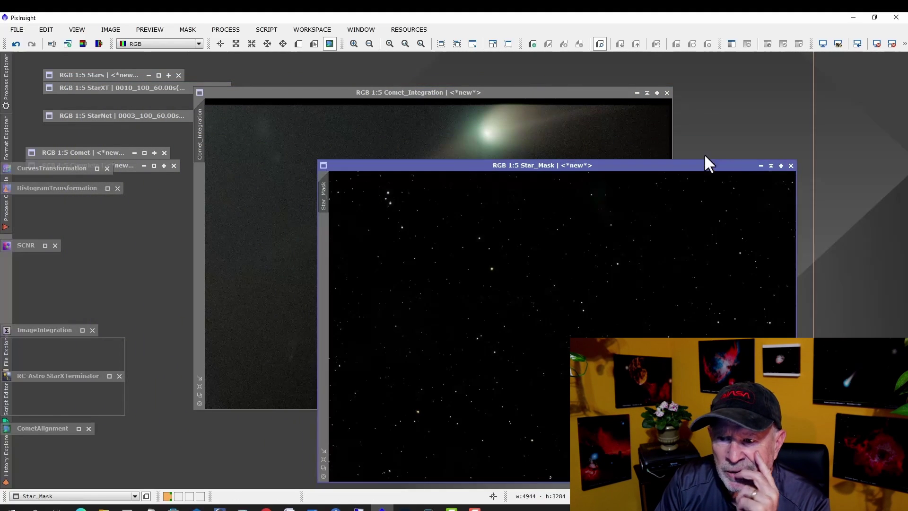
click(503, 90)
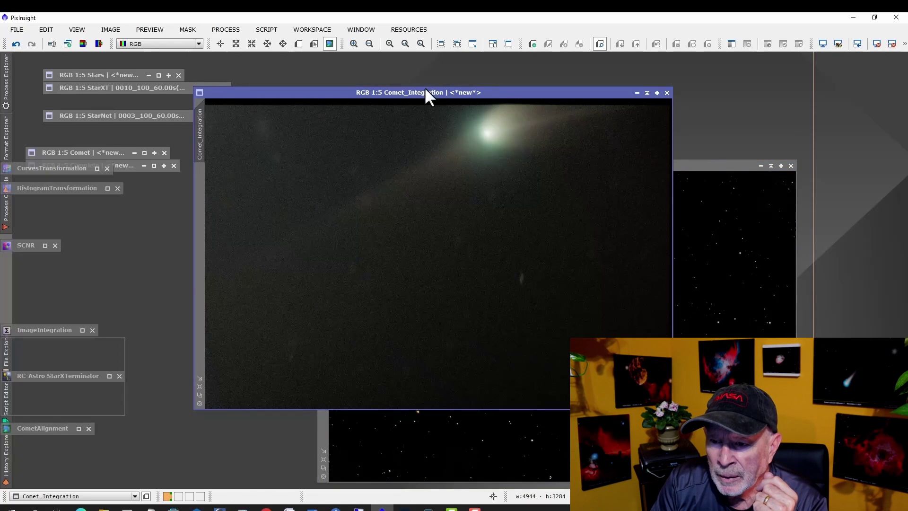
- Change the Comet_Integration image identifier to Comet1
right_click(199, 134)
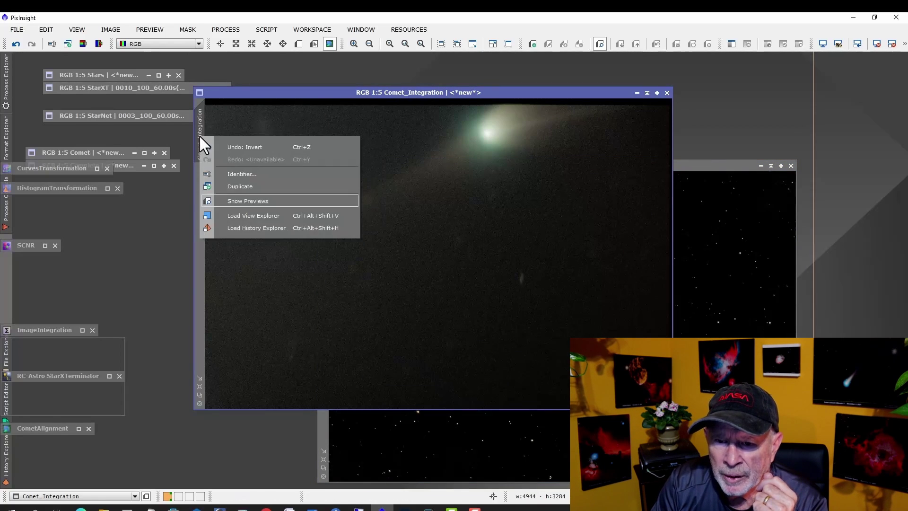
click(237, 172)
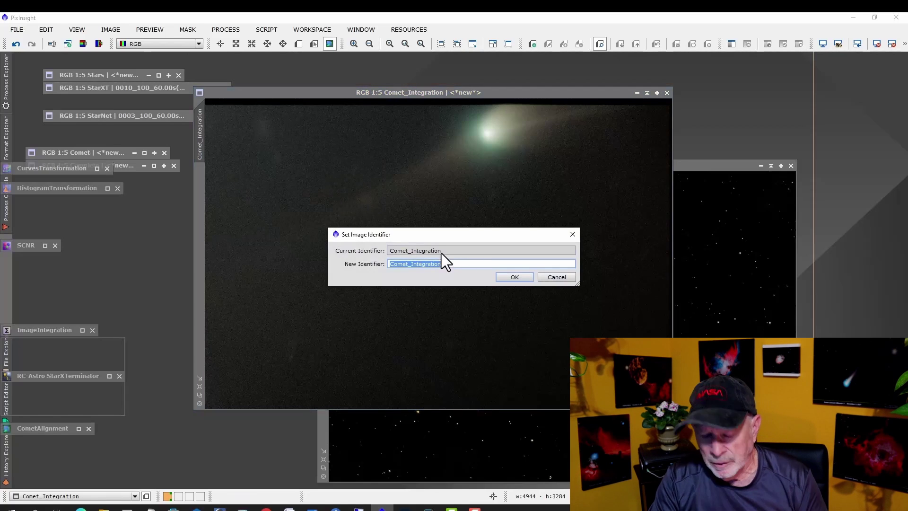
text(Comet1)
click(515, 276)
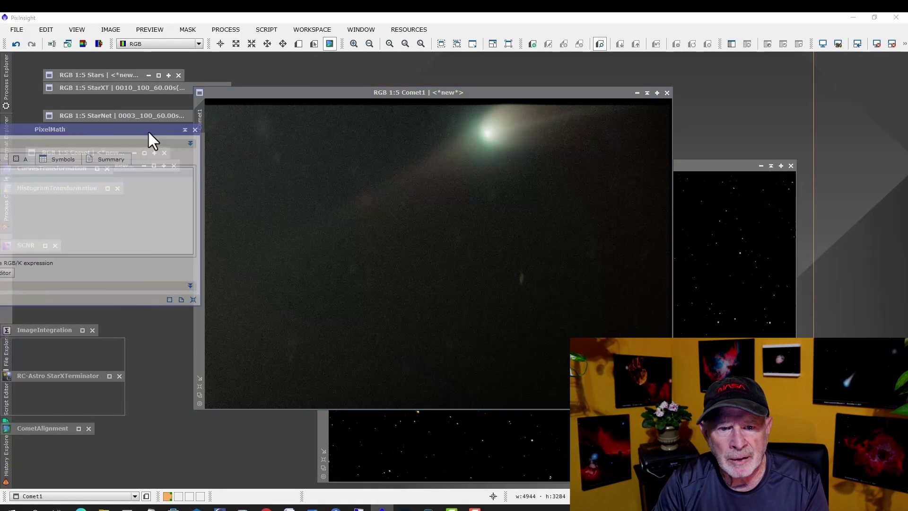
- Enter the PixelMath expression Comet1 + Star_Mask and apply it as a new image
drag(166, 130, 719, 156)
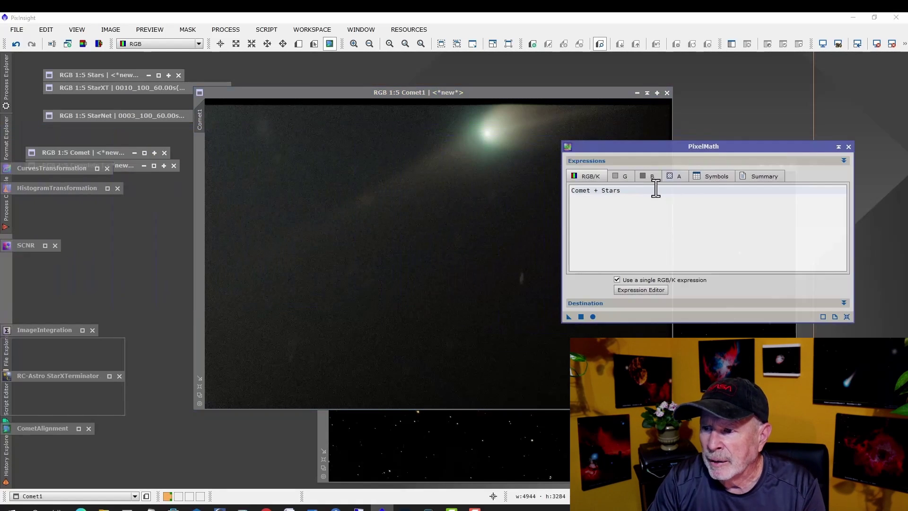
click(593, 193)
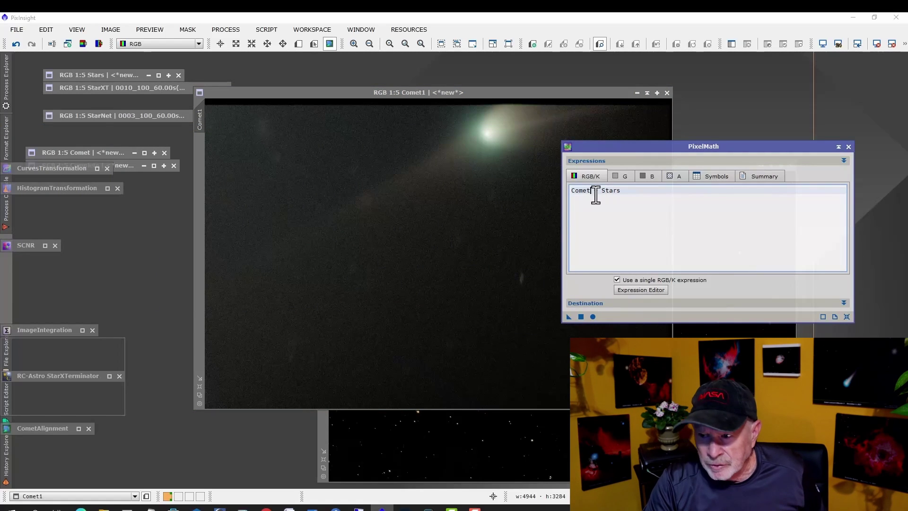
text(1)
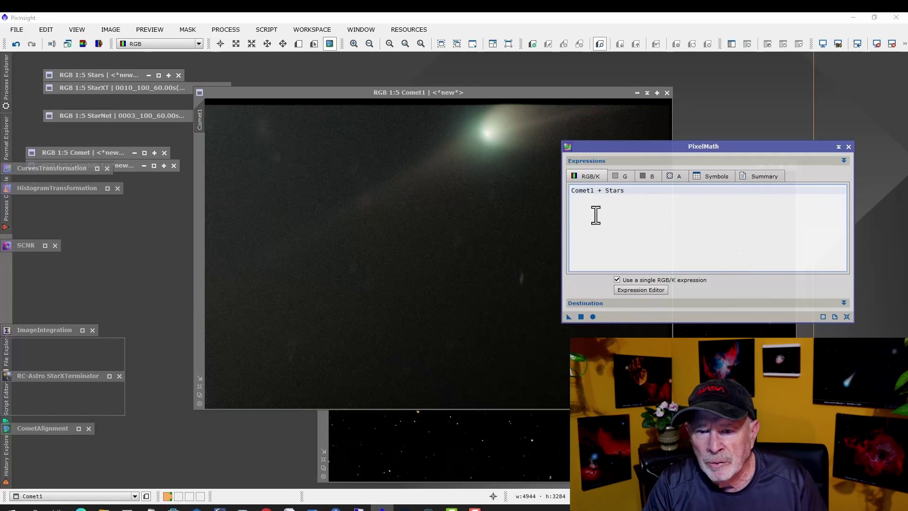
click(334, 431)
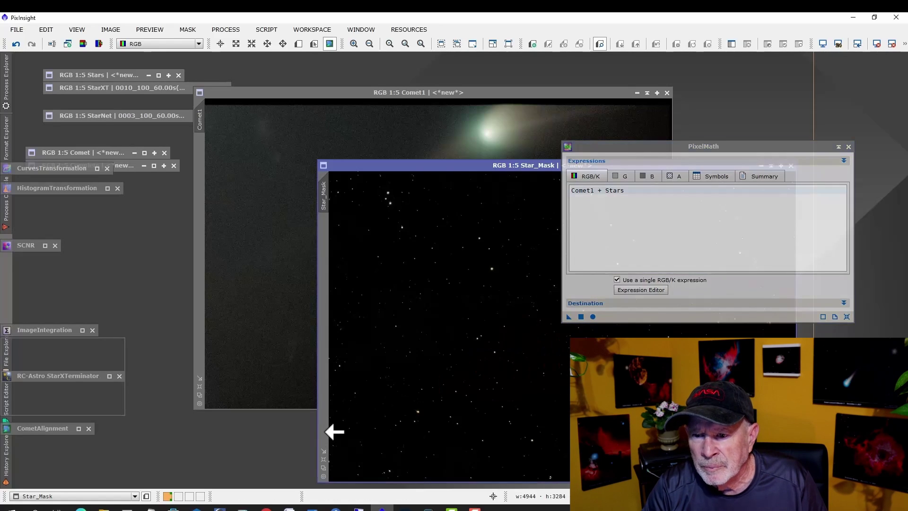
click(632, 198)
key(BackSpace)
text(_Mask)
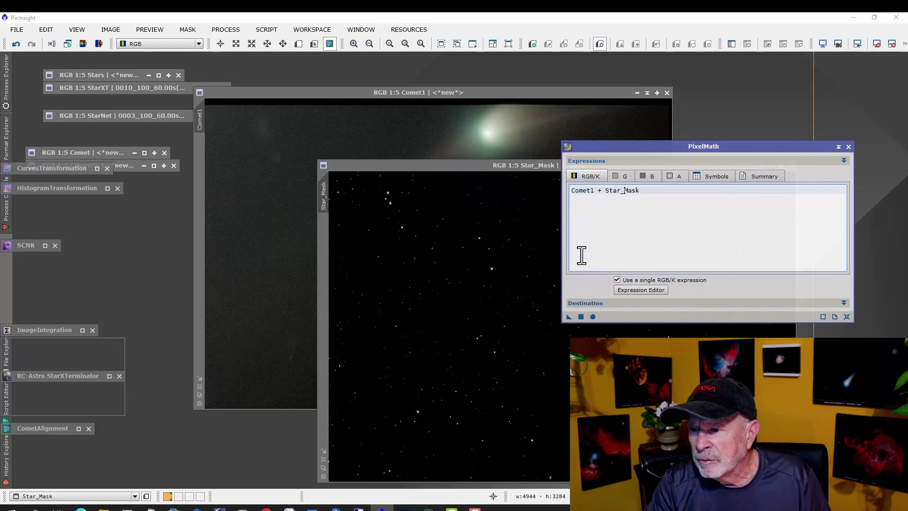
click(581, 316)
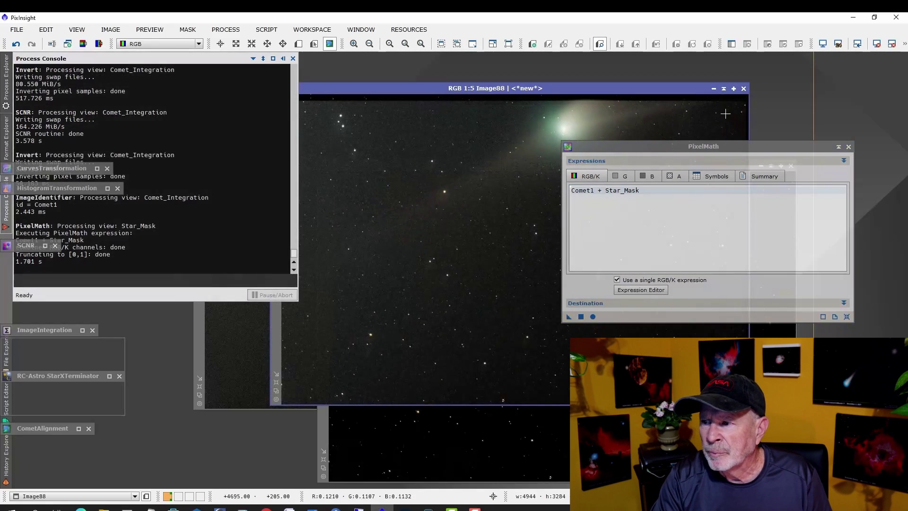
click(838, 147)
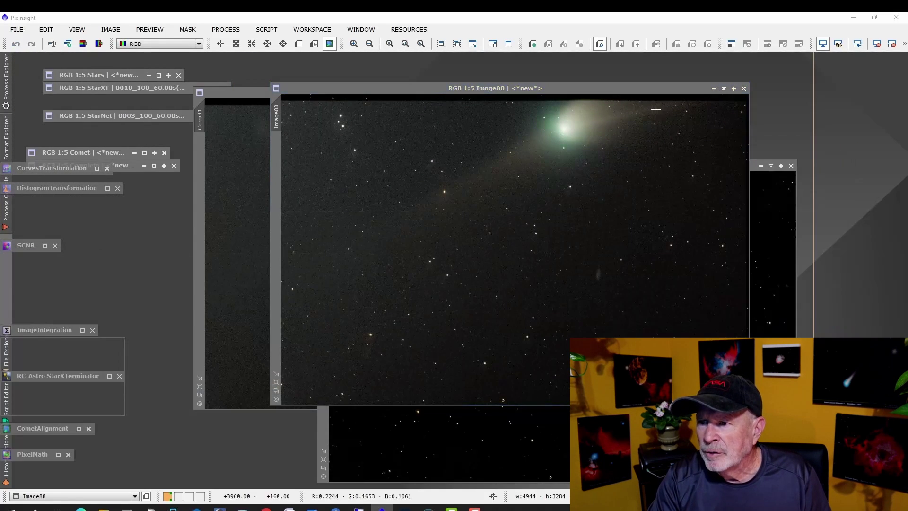
drag(621, 93, 554, 89)
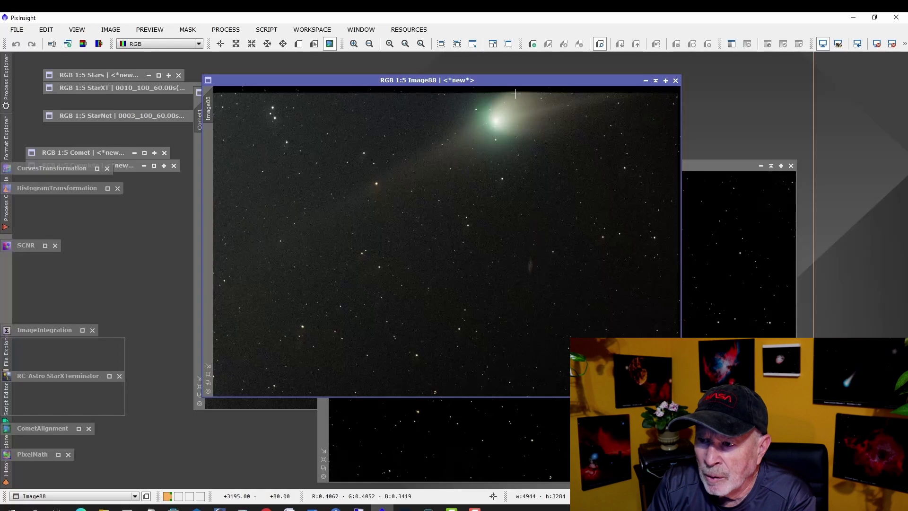
drag(507, 81, 436, 166)
click(487, 108)
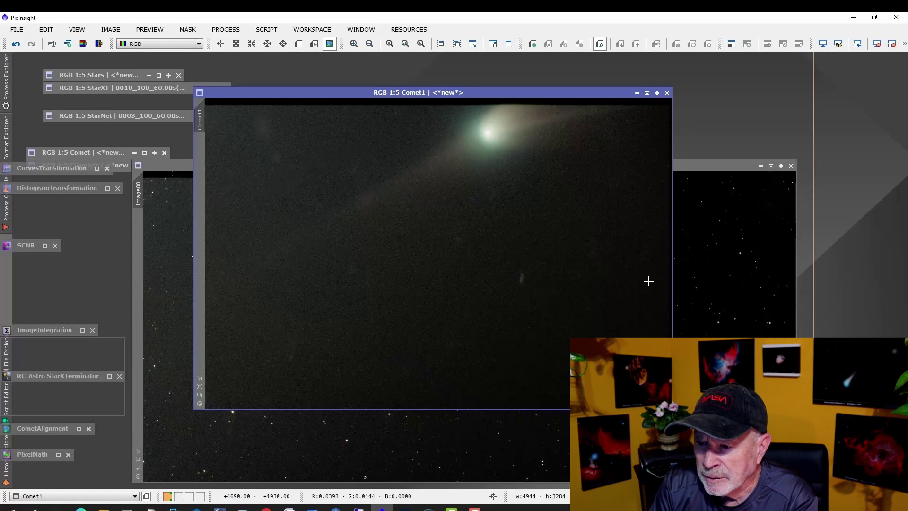
click(175, 165)
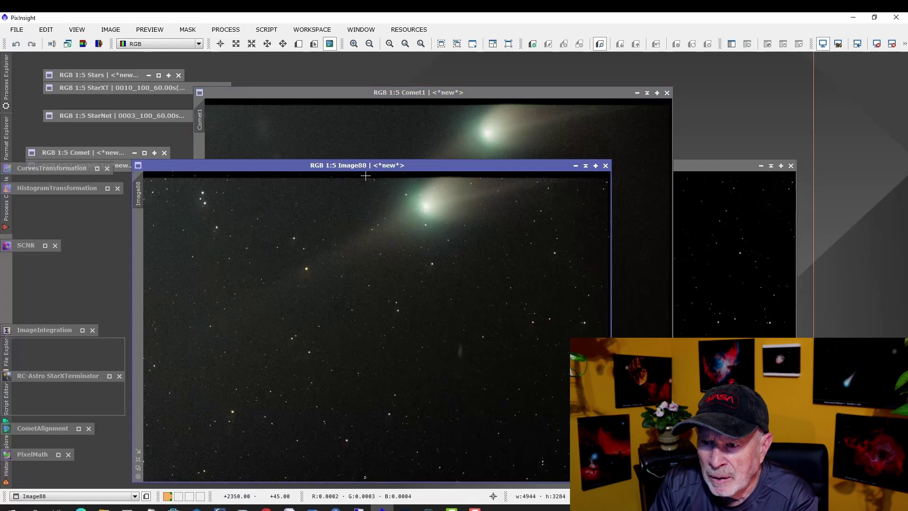
drag(357, 169, 365, 142)
scroll(450, 179, up, 3)
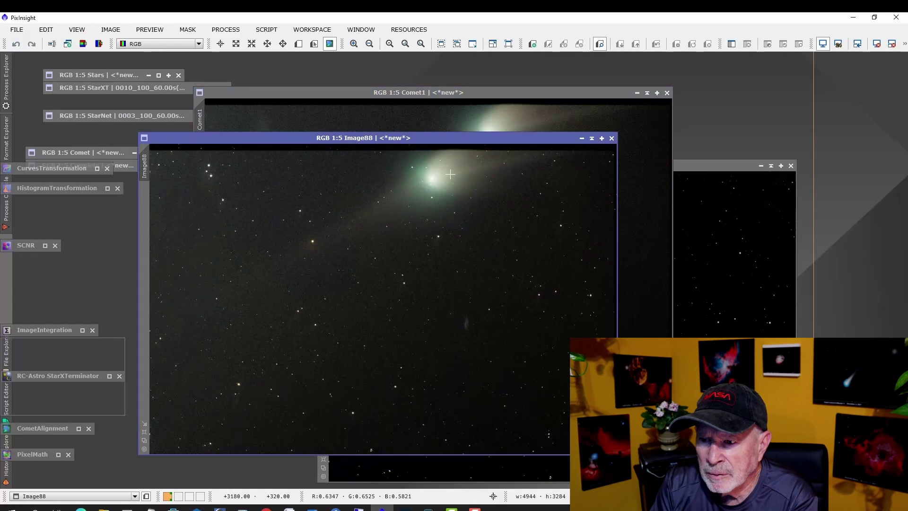
scroll(451, 179, up, 1)
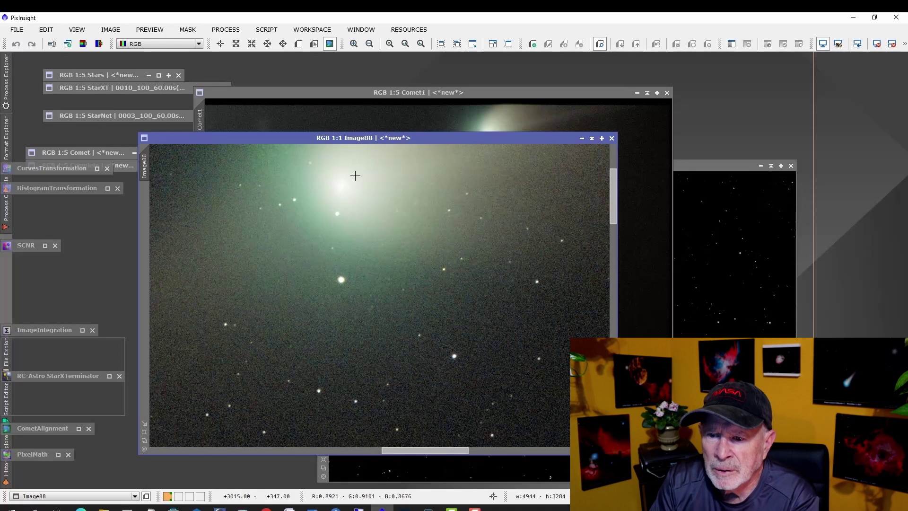
scroll(389, 245, down, 1)
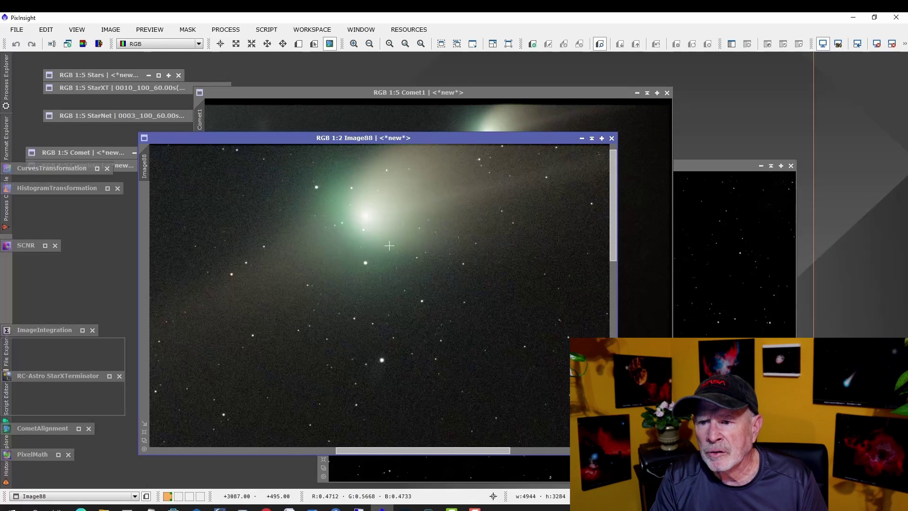
scroll(378, 230, down, 1)
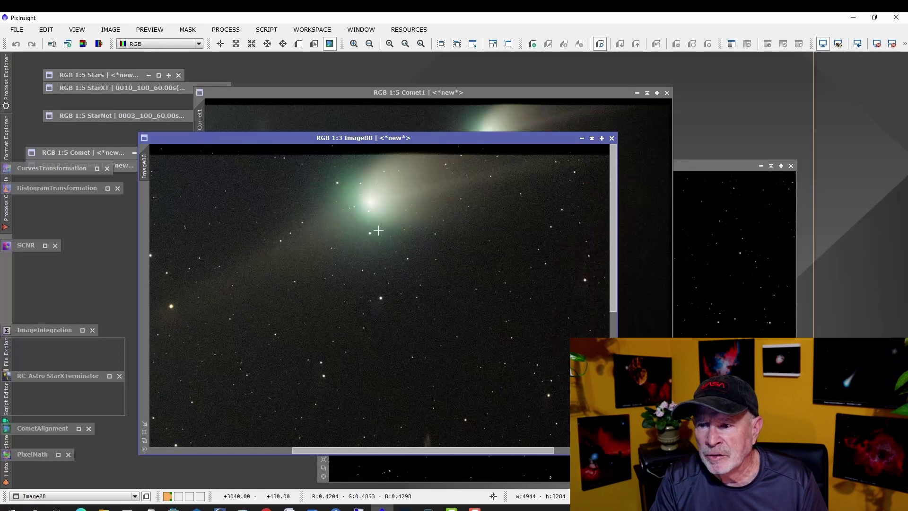
scroll(378, 230, down, 1)
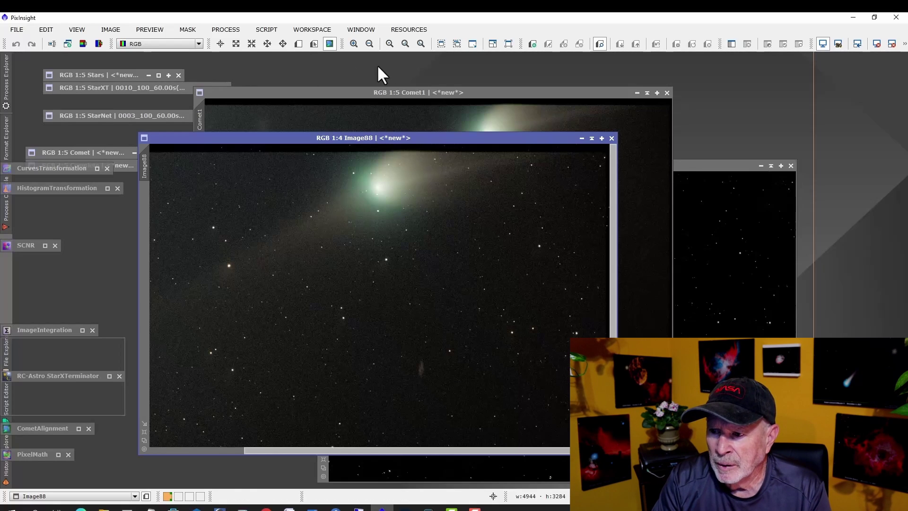
click(476, 93)
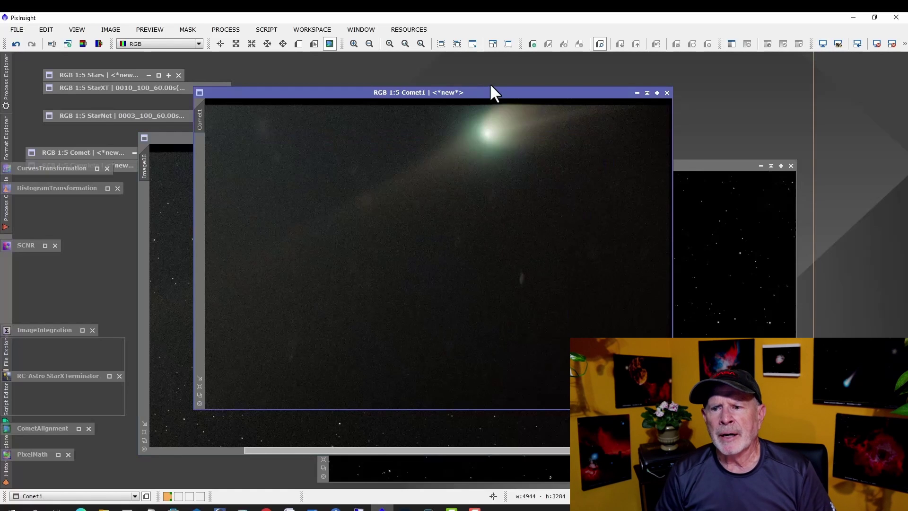